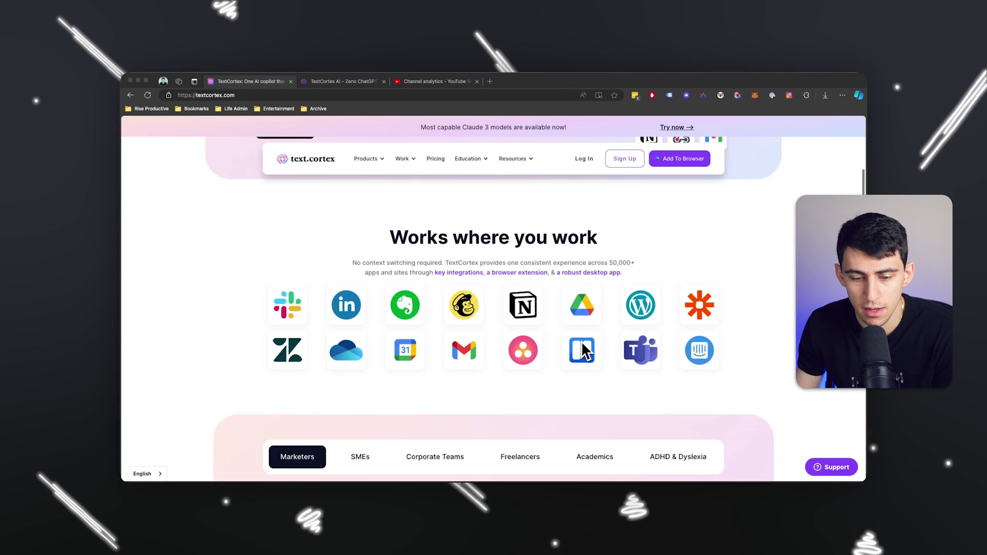
# Scroll through the textcortex.com homepage feature sections, return to the top, and go to Log In.
pyautogui.scroll(-1, 581, 347)
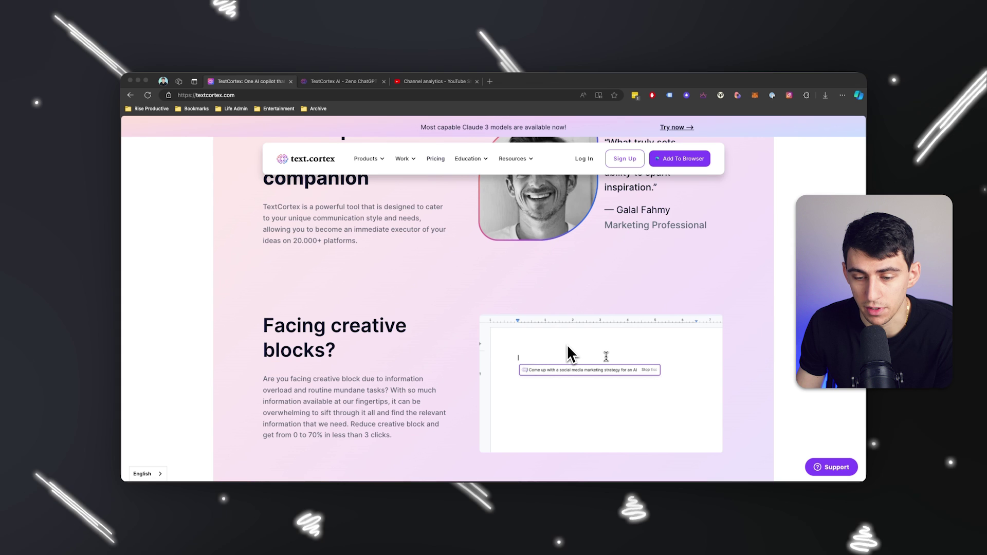
pyautogui.scroll(-8, 565, 354)
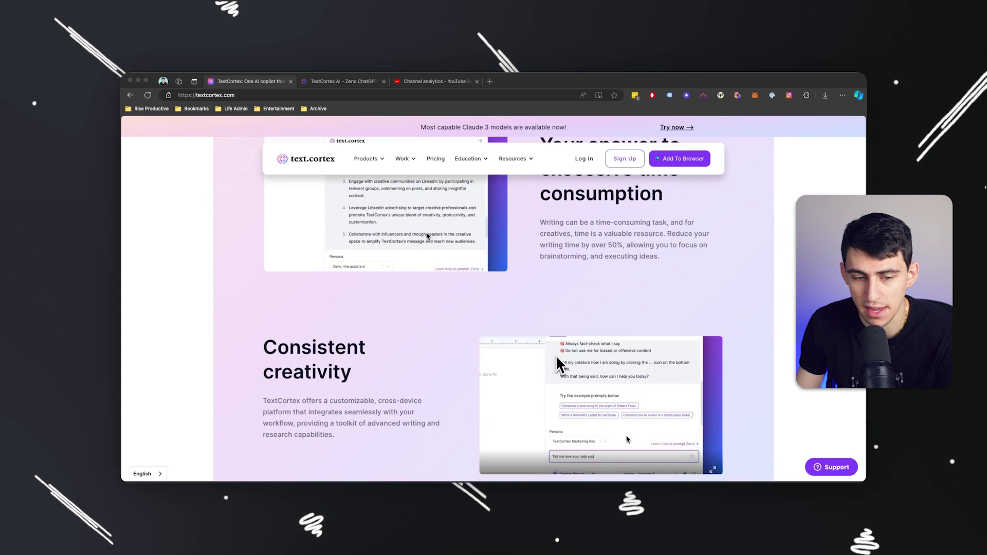
pyautogui.scroll(-7, 539, 380)
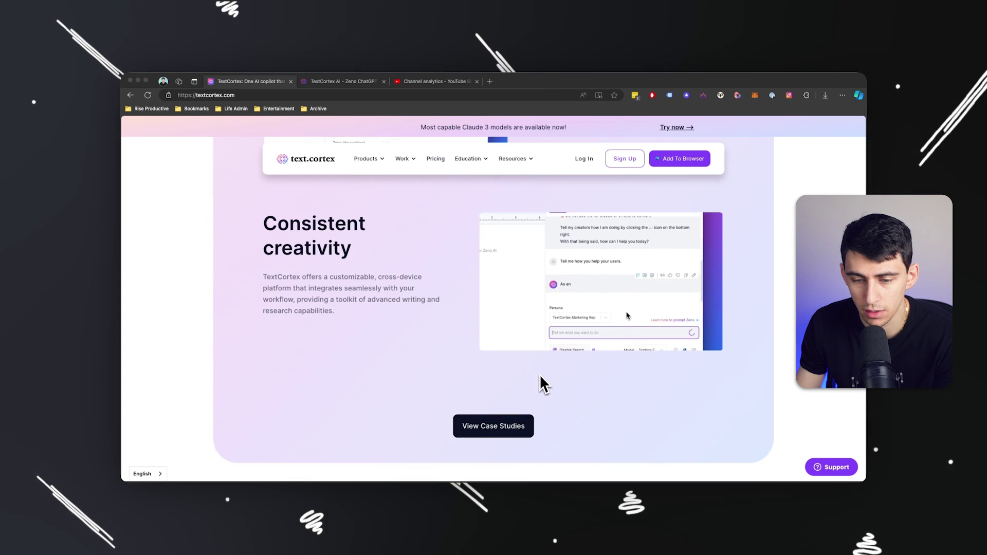
pyautogui.press('Home')
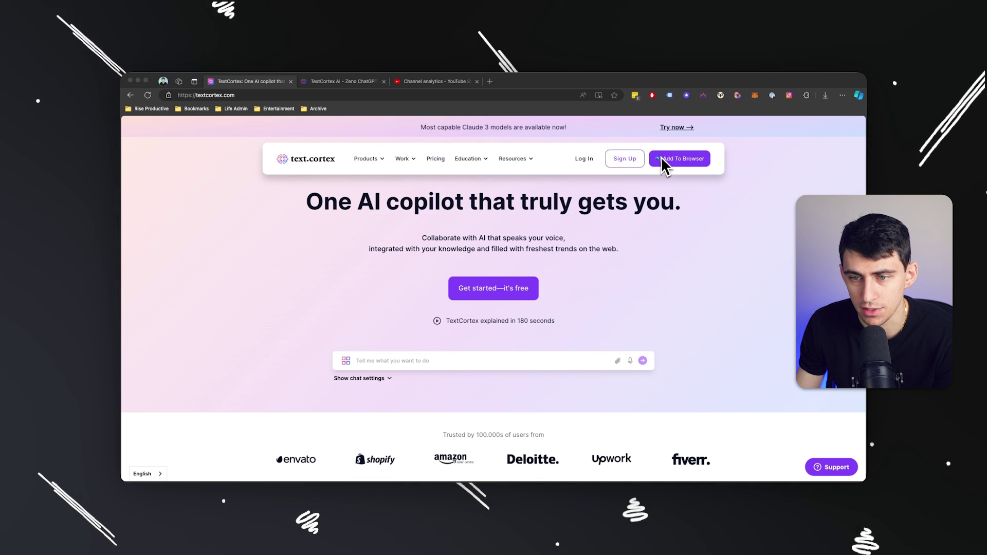
pyautogui.click(584, 159)
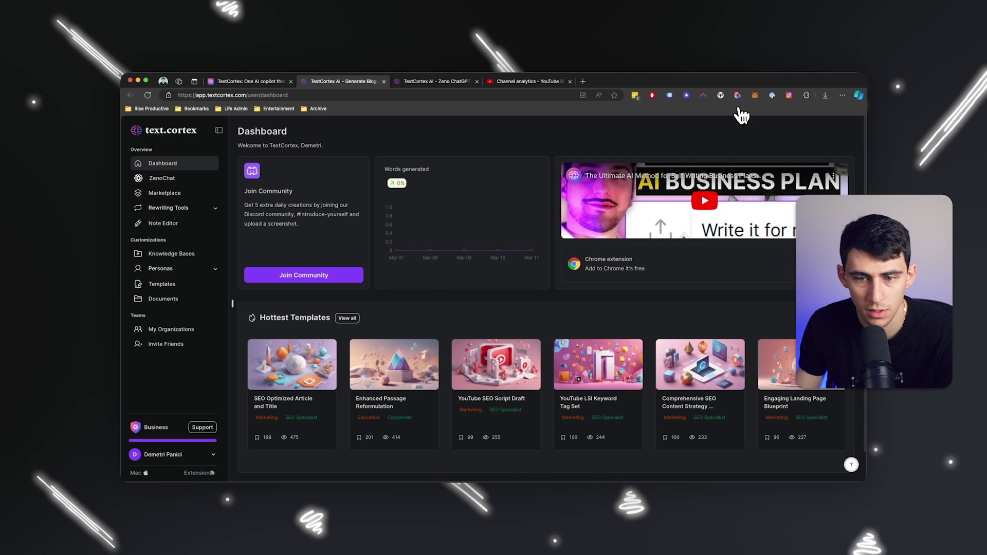
# Open ZenoChat from the sidebar and close the 'Bring Zeno with you' extension banner.
pyautogui.click(162, 178)
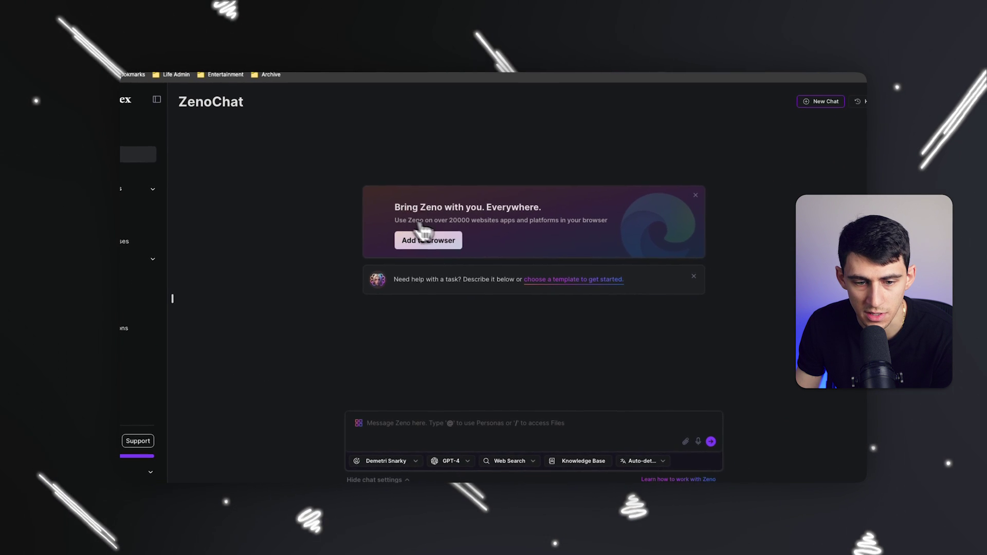
pyautogui.click(695, 195)
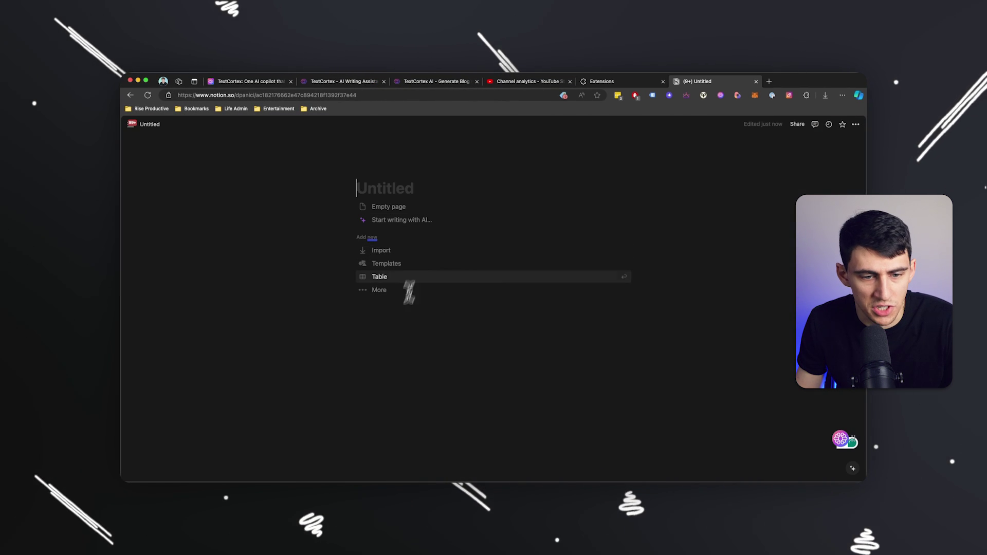
# Start an empty Notion page with the tweetstorm prompt line and open the ZenoChat side panel.
pyautogui.click(454, 207)
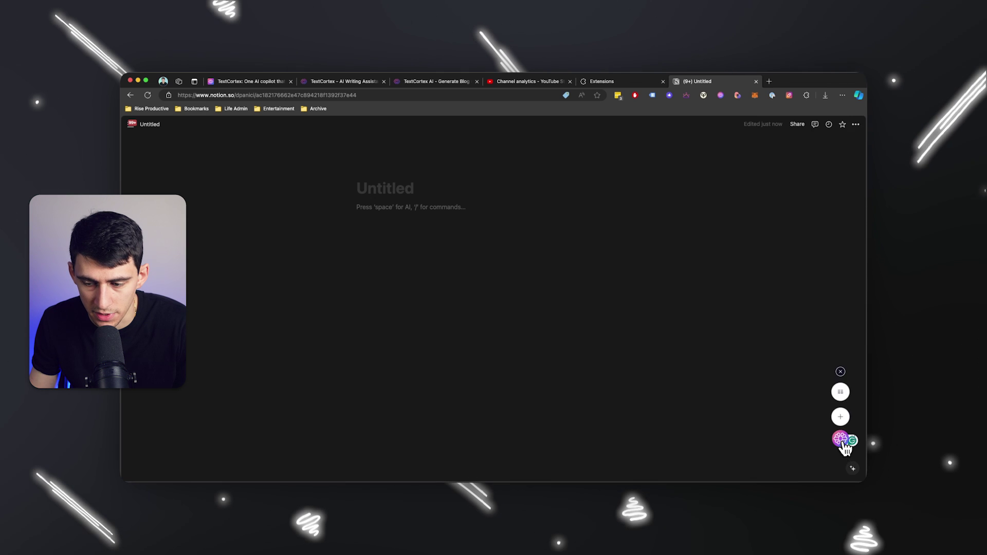
pyautogui.click(841, 440)
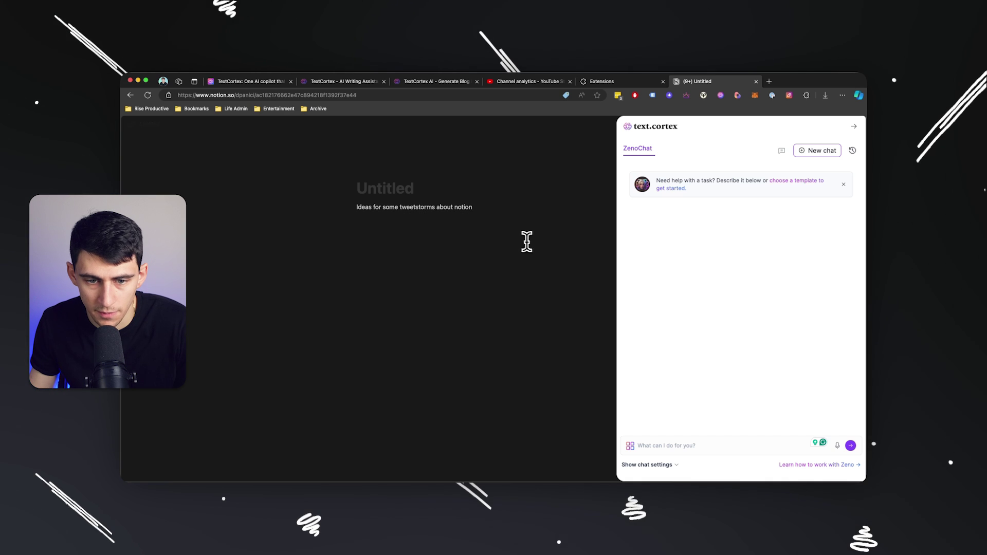
# Run Zeno on the 'Ideas for some tweetstorms about notion' line and insert the five generated ideas.
pyautogui.tripleClick(473, 207)
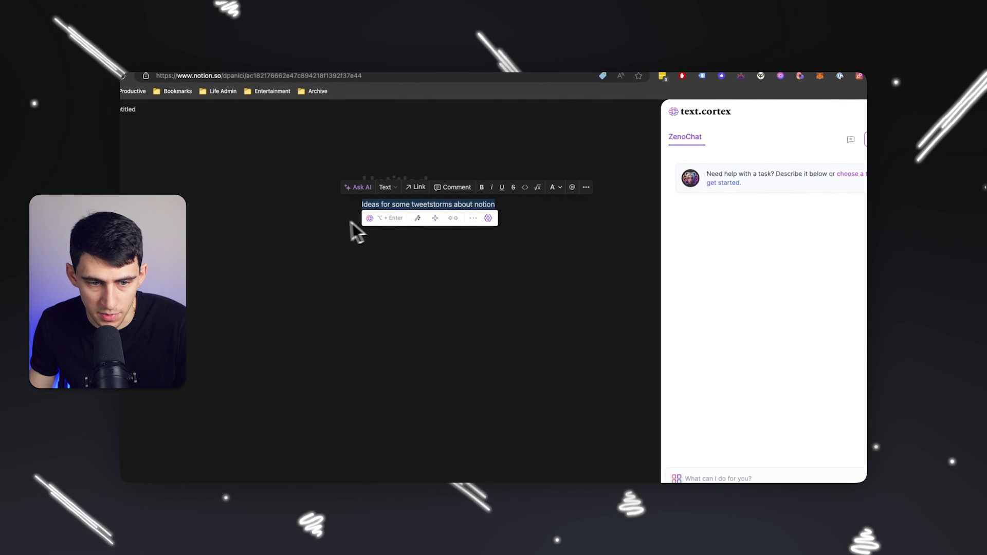
pyautogui.click(370, 218)
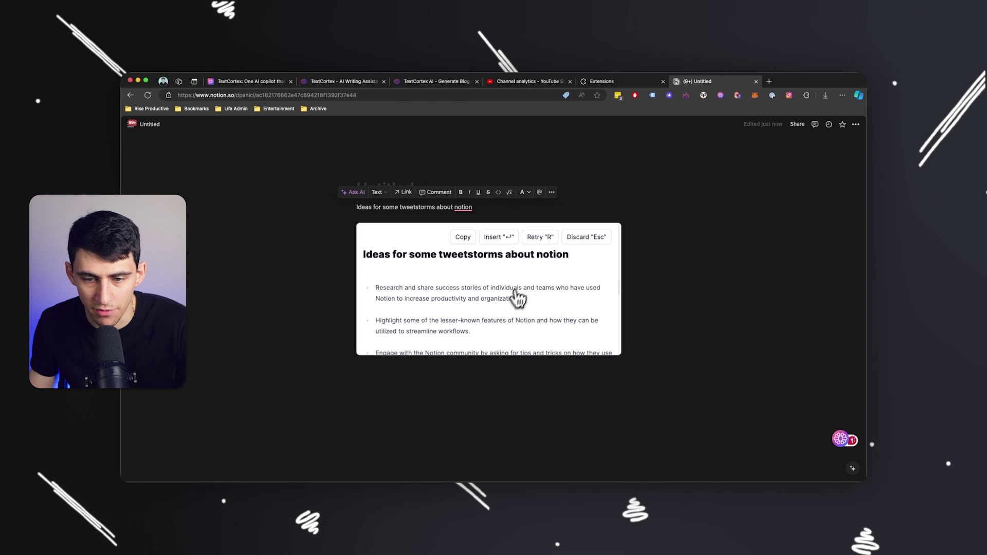
pyautogui.press('Return')
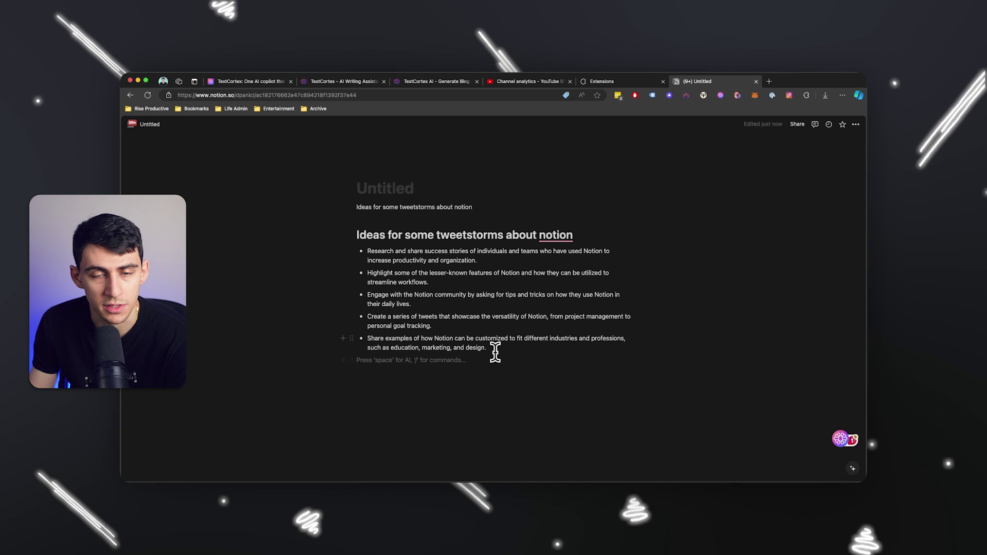
pyautogui.moveTo(494, 352); pyautogui.dragTo(344, 207)
# On the Knowledge Bases page, open 'Basic Productivity Advice From Me' and show its Add source options.
pyautogui.click(343, 82)
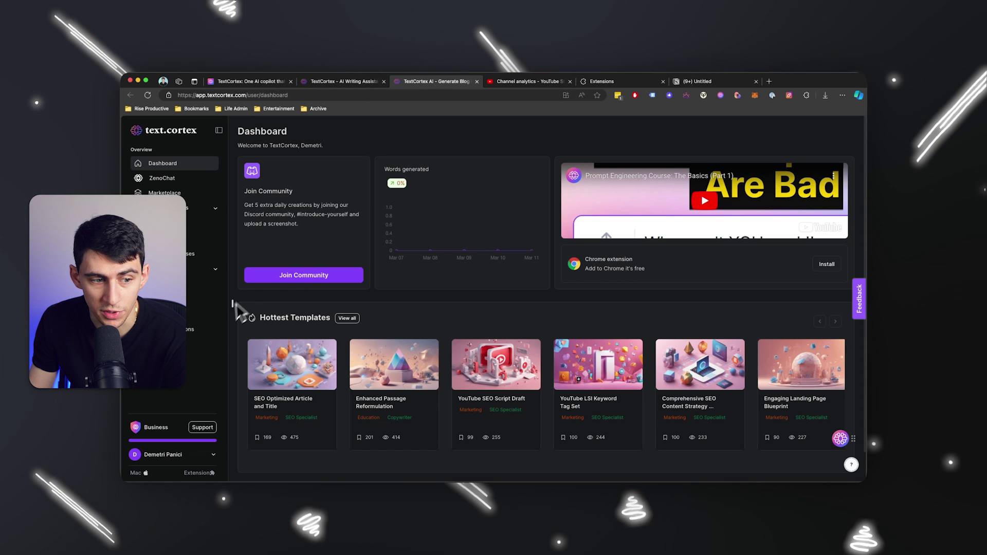
pyautogui.click(190, 259)
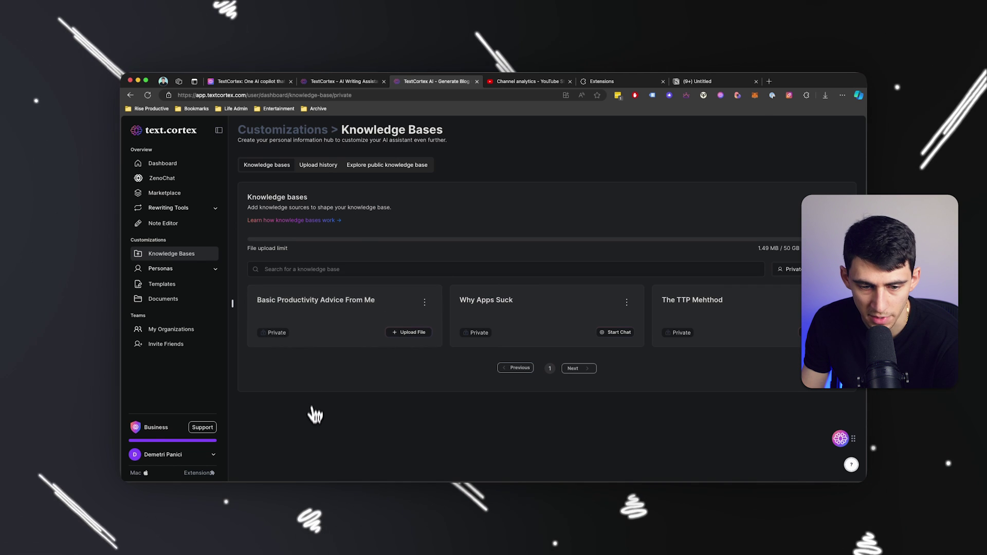
pyautogui.click(832, 212)
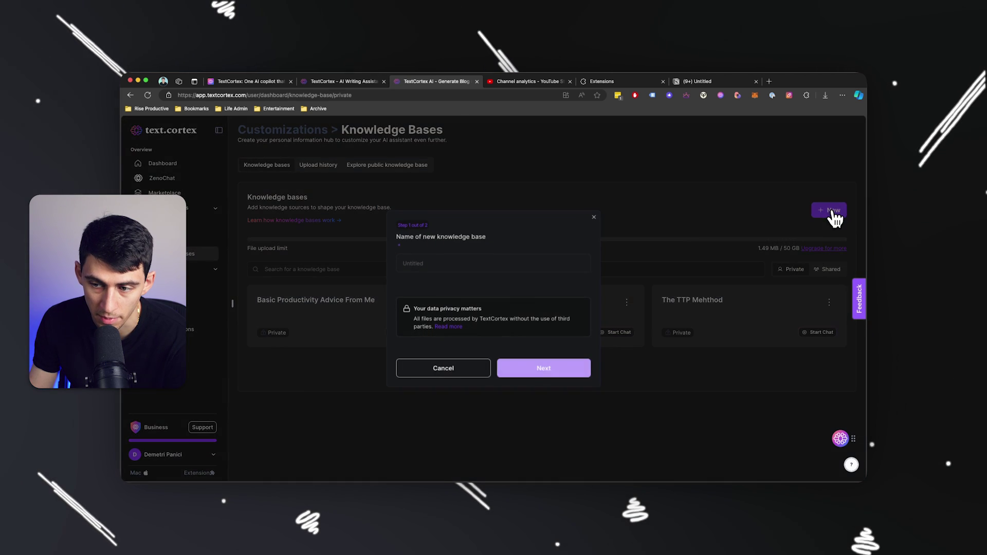
pyautogui.click(412, 368)
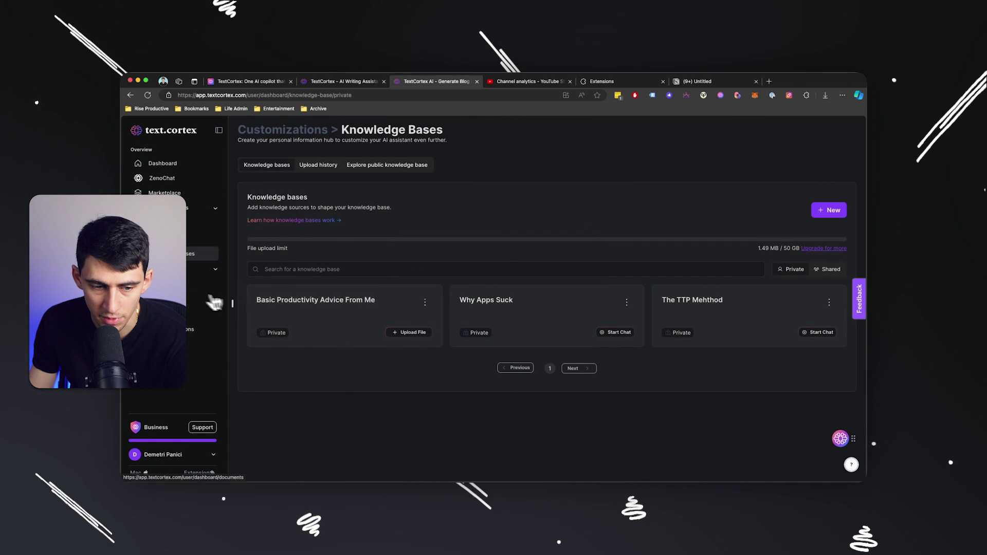
pyautogui.click(360, 308)
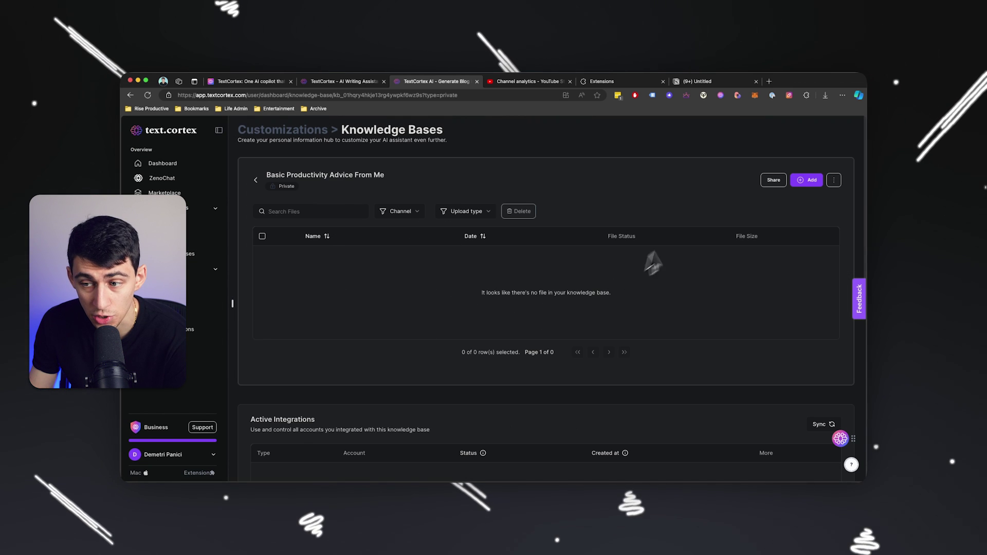
pyautogui.click(807, 180)
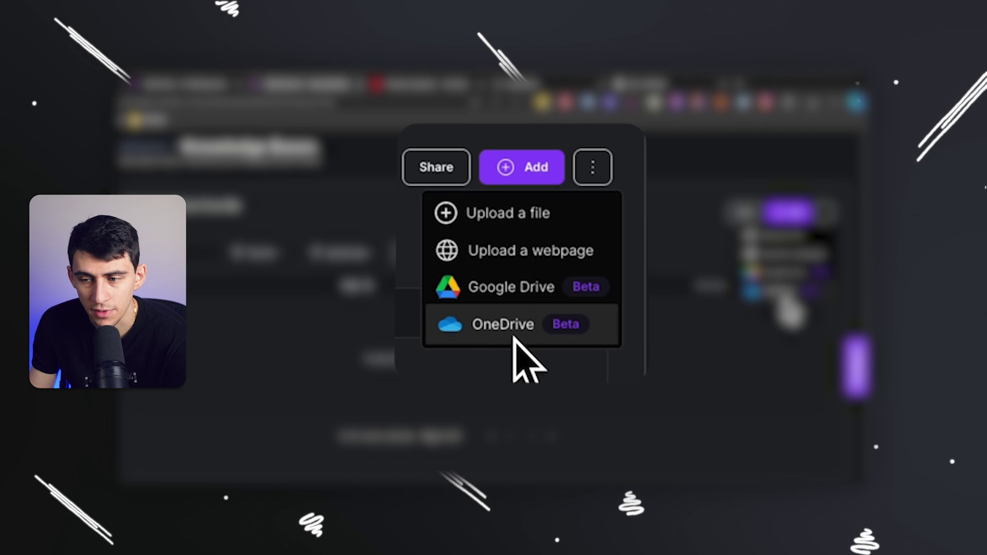
# Connect Google Drive as a source, allowing TextCortex AI to see and download Drive files.
pyautogui.click(511, 286)
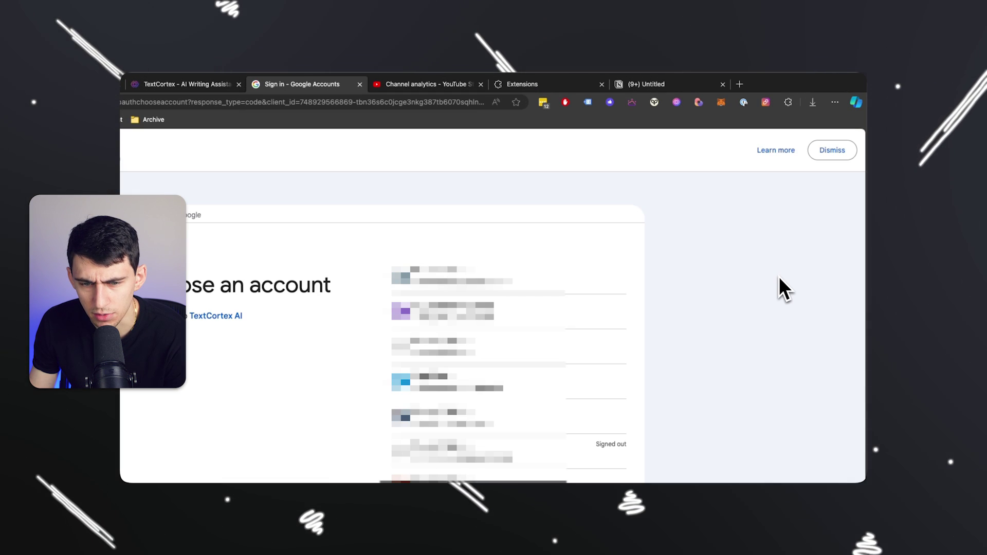
pyautogui.click(460, 281)
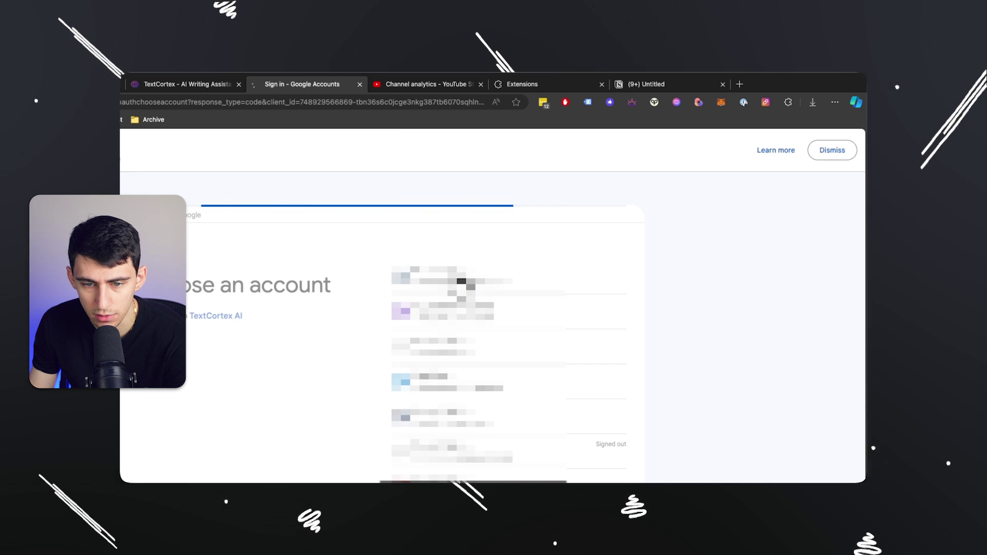
pyautogui.click(620, 291)
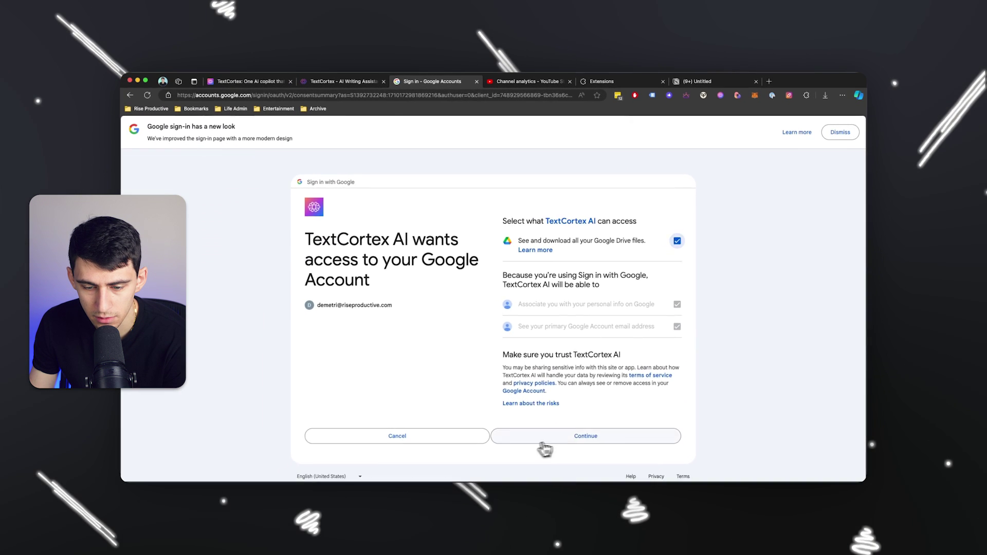
pyautogui.click(568, 437)
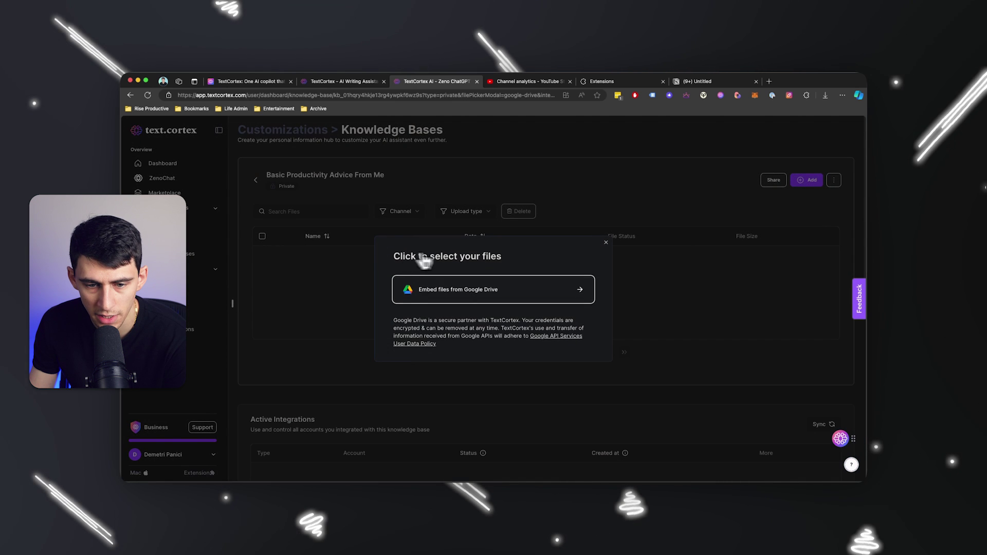
# Search Drive for '10 steps to saving time' and add that PDF ebook to the knowledge base.
pyautogui.click(521, 300)
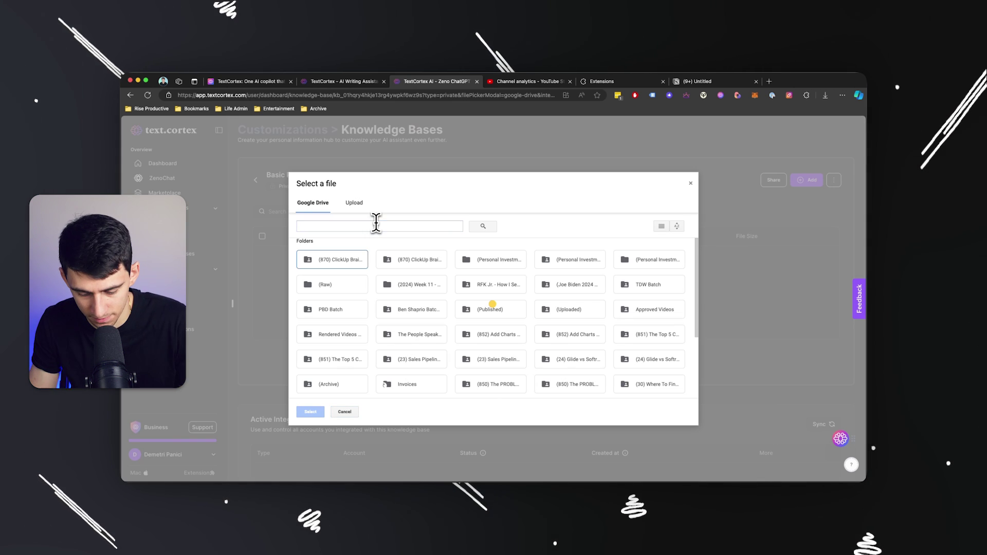
pyautogui.scroll(-5, 492, 304)
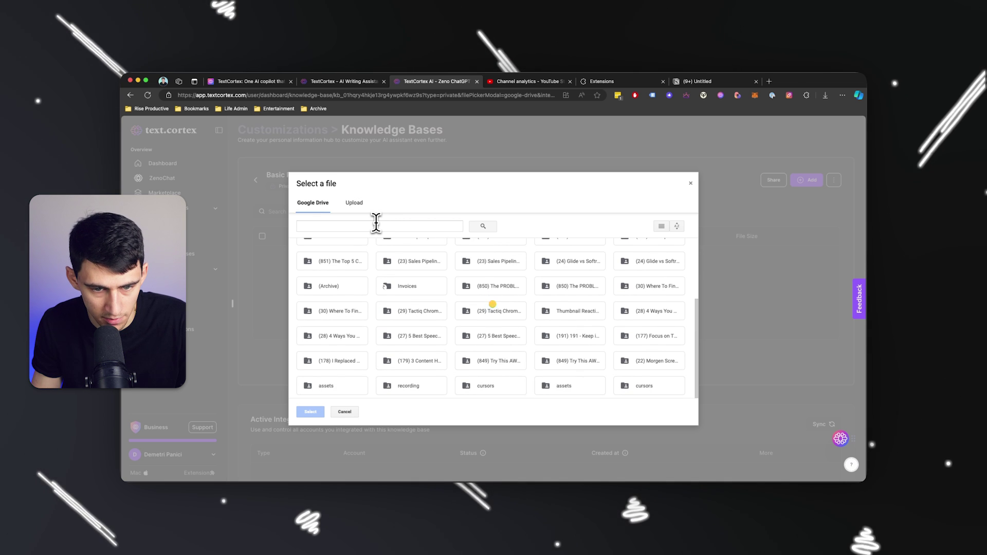
pyautogui.click(376, 224)
pyautogui.write('10 steps to saving t')
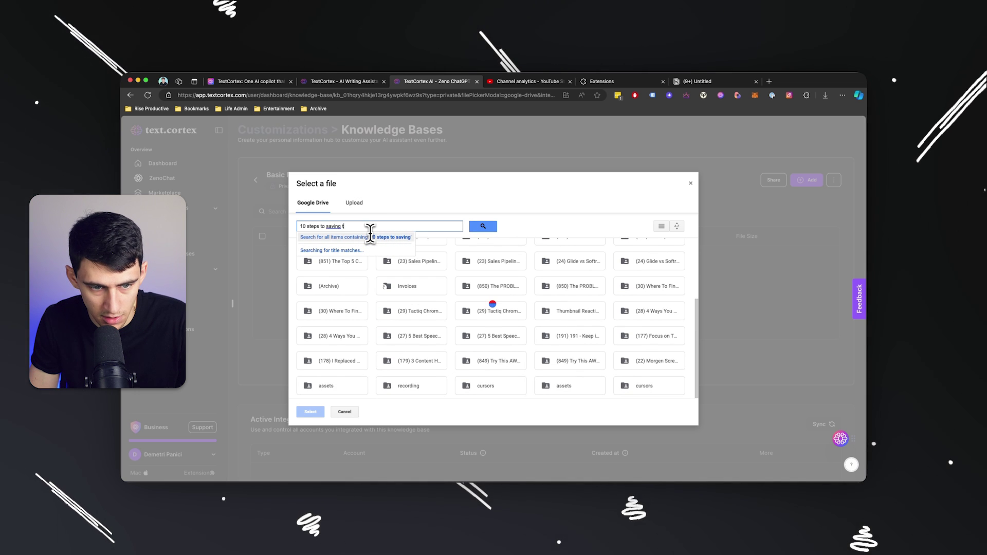
pyautogui.write('ime')
pyautogui.press('Return')
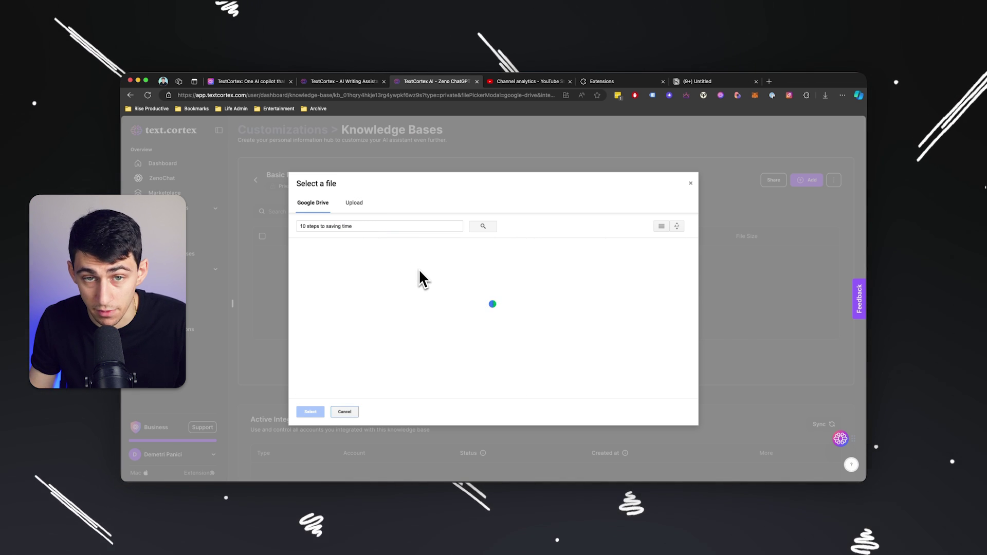
pyautogui.click(322, 284)
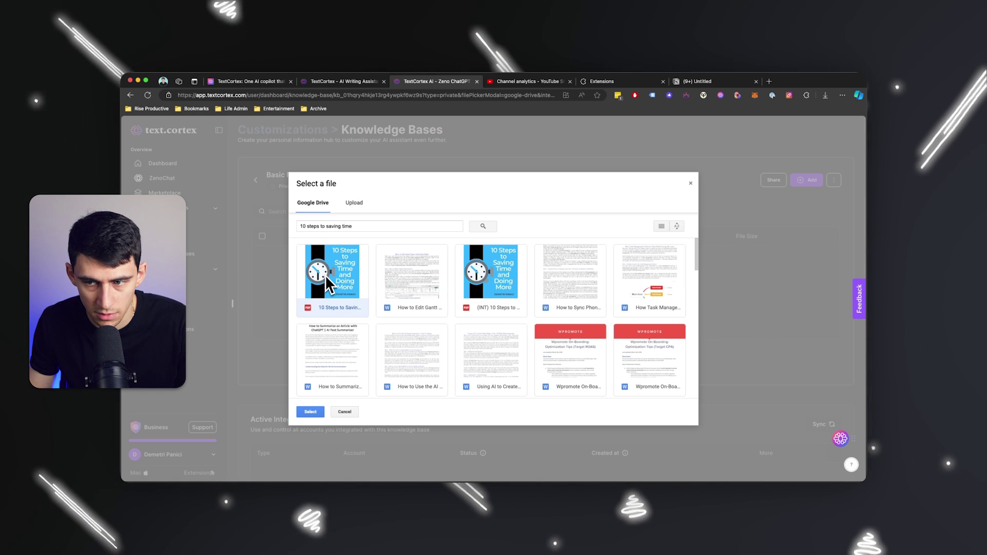
pyautogui.click(311, 414)
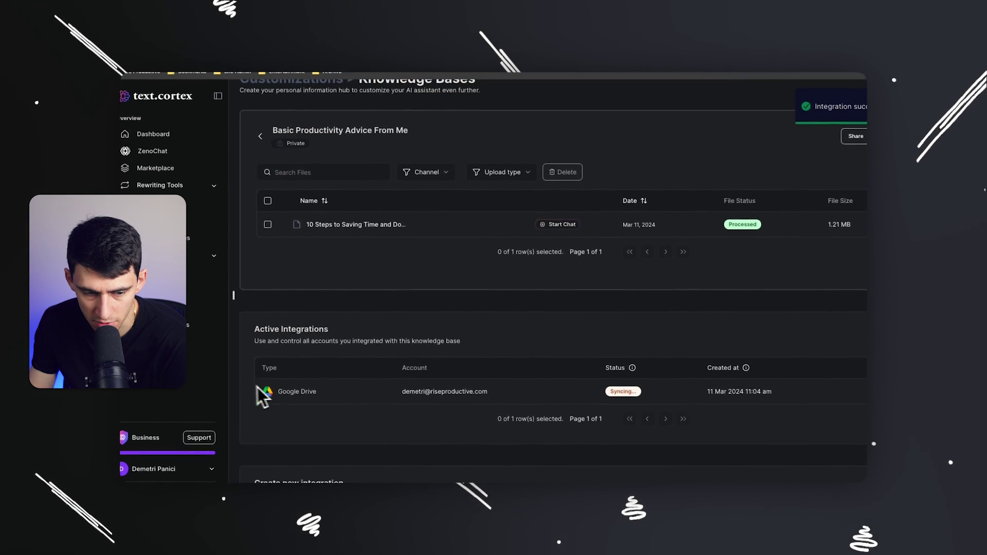
# Choose 'Upload a webpage' from Add to open the Web URL dialog, then switch browser tabs.
pyautogui.moveTo(261, 375); pyautogui.dragTo(306, 378)
pyautogui.scroll(1, 402, 334)
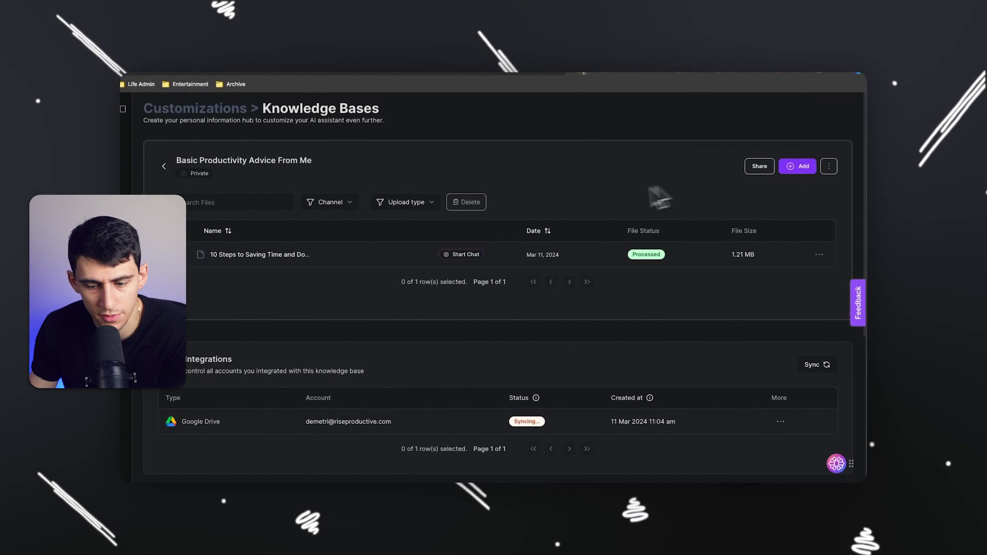
pyautogui.click(798, 166)
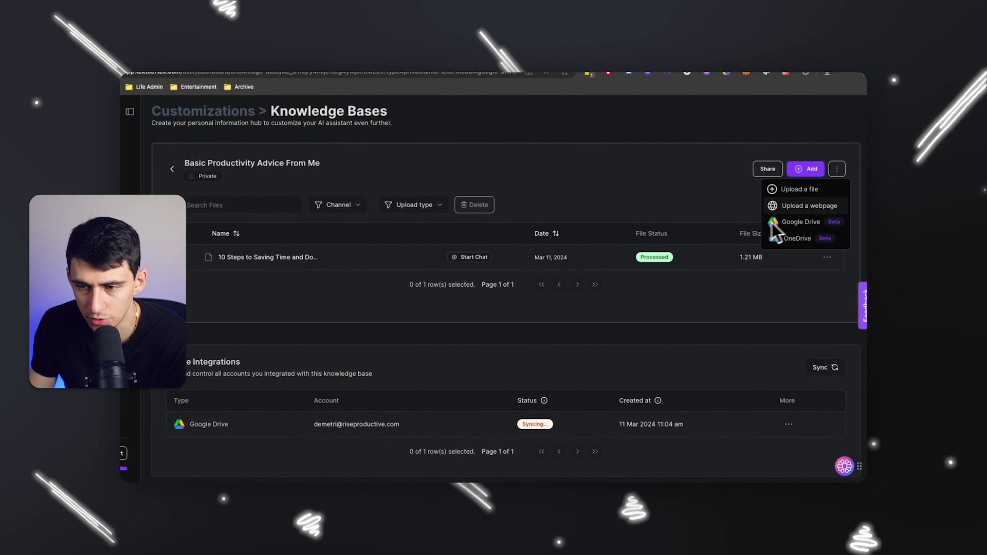
pyautogui.click(787, 206)
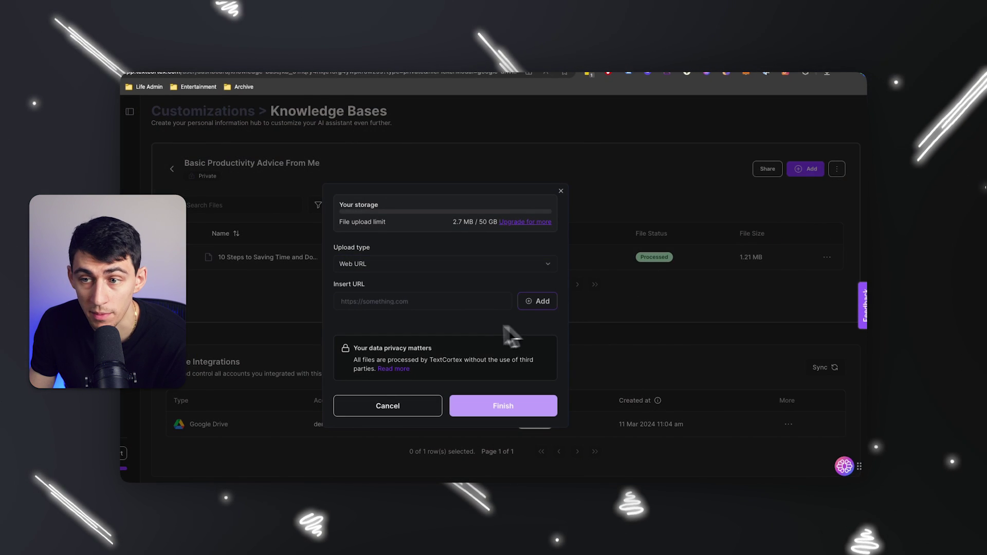
pyautogui.click(754, 83)
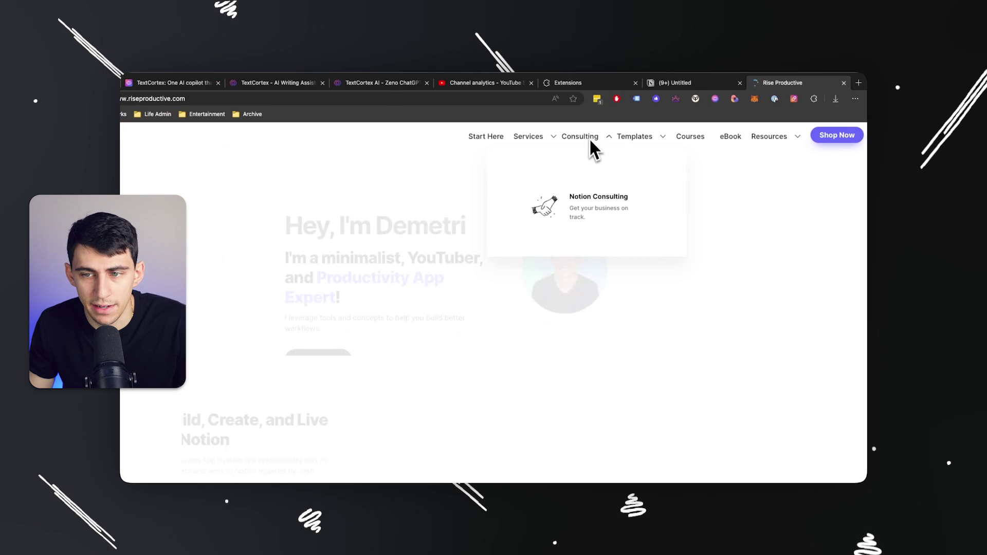
# Go to Templates > Evergreen Workspace > The Guide and copy the /evergreen/guide URL.
pyautogui.moveTo(617, 144)
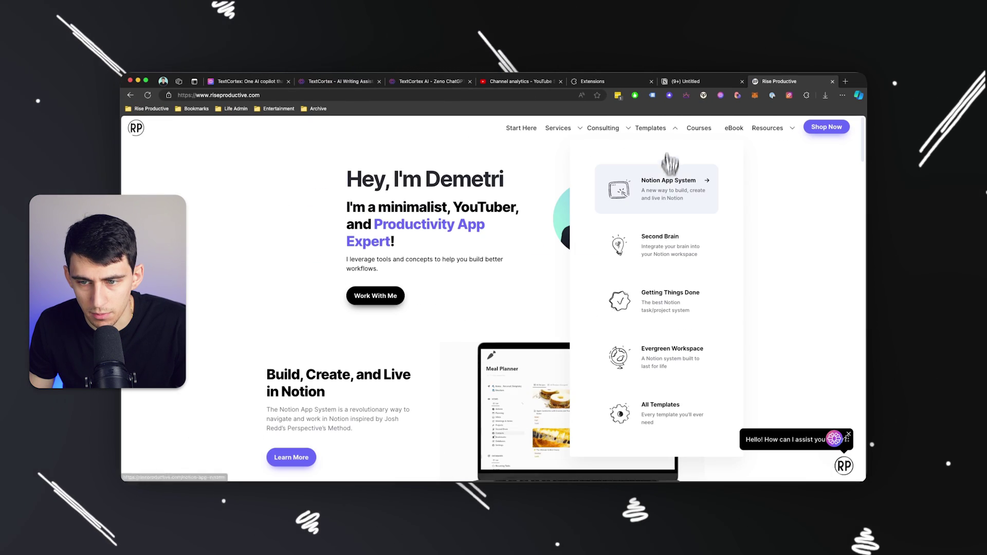
pyautogui.click(669, 354)
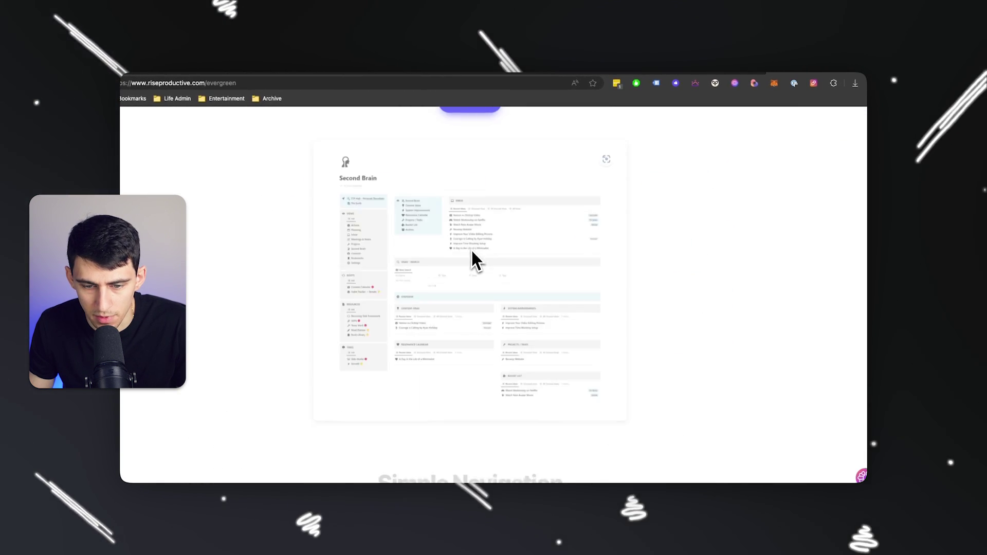
pyautogui.scroll(15, 470, 249)
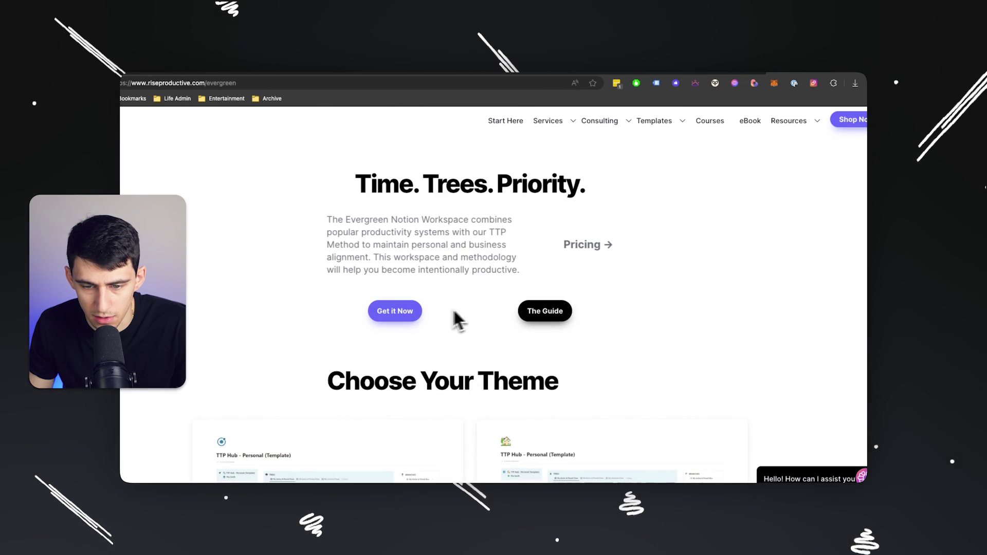
pyautogui.click(546, 311)
pyautogui.scroll(-10, 459, 271)
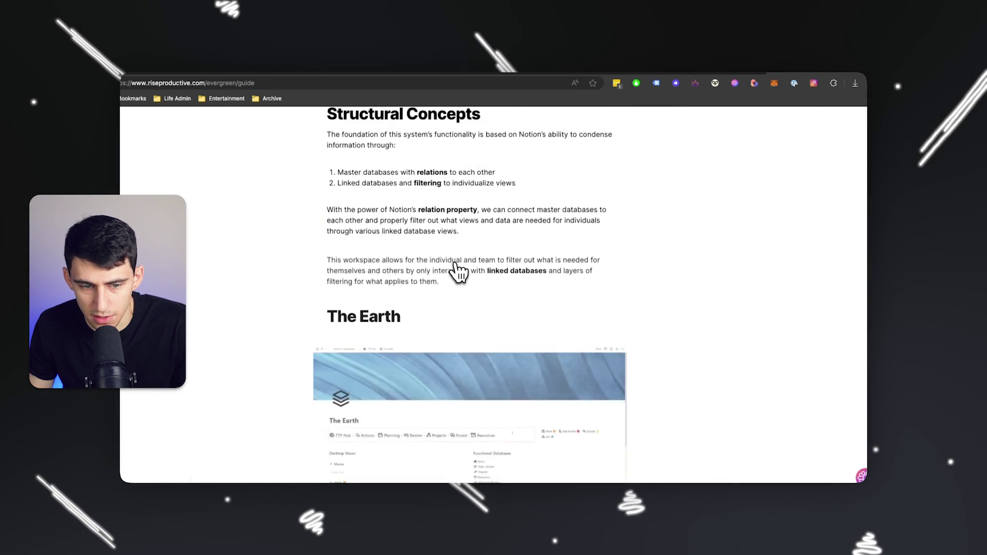
pyautogui.scroll(-10, 458, 271)
pyautogui.click(433, 82)
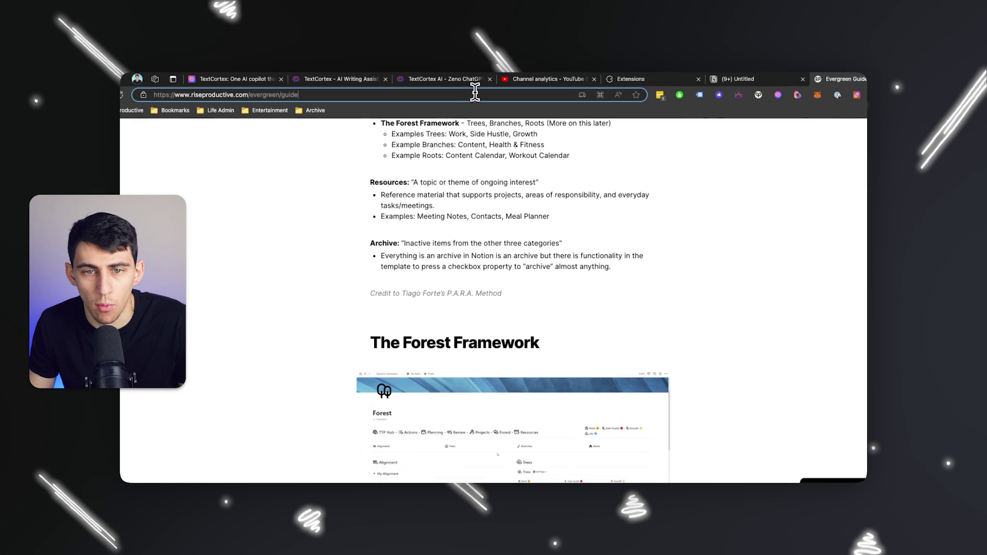
pyautogui.click(280, 79)
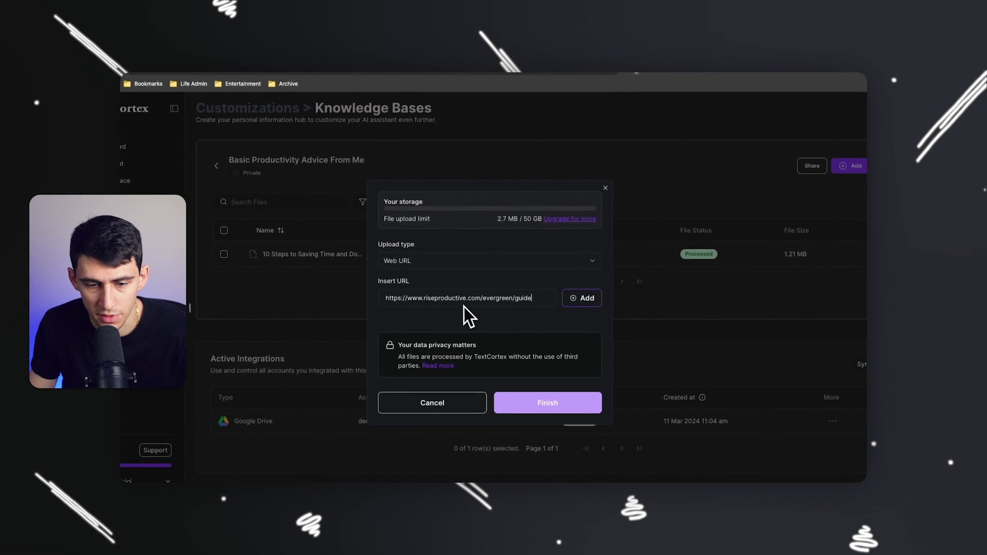
pyautogui.click(571, 300)
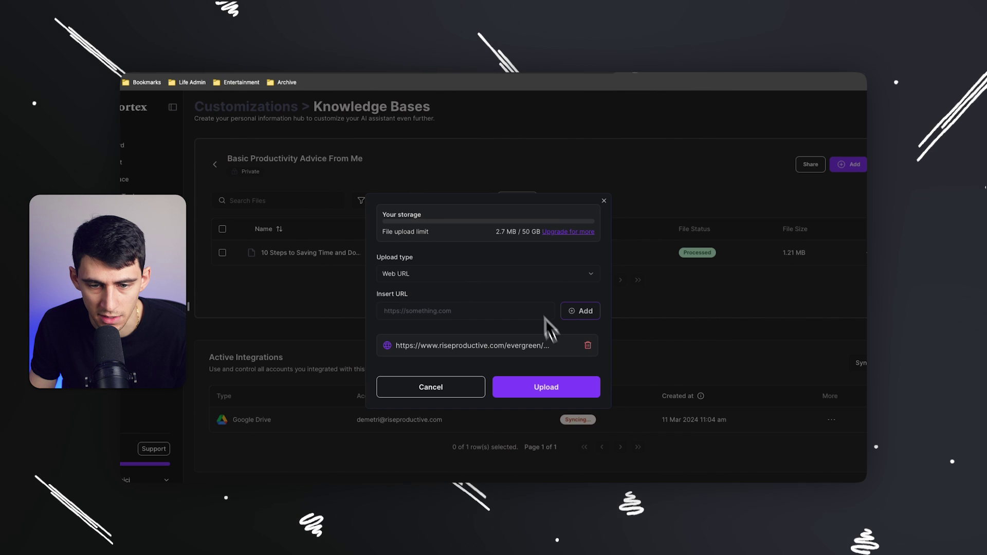
pyautogui.click(529, 387)
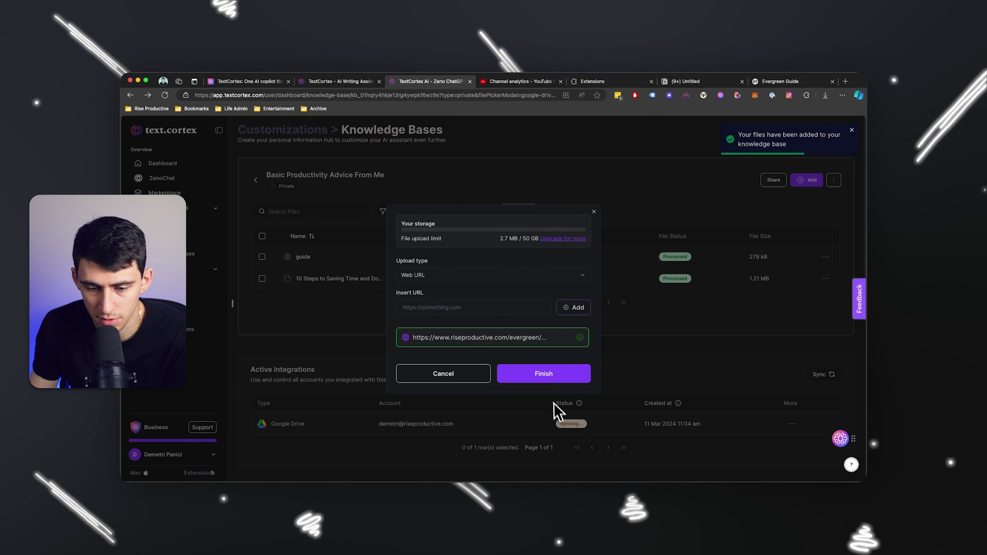
pyautogui.click(544, 377)
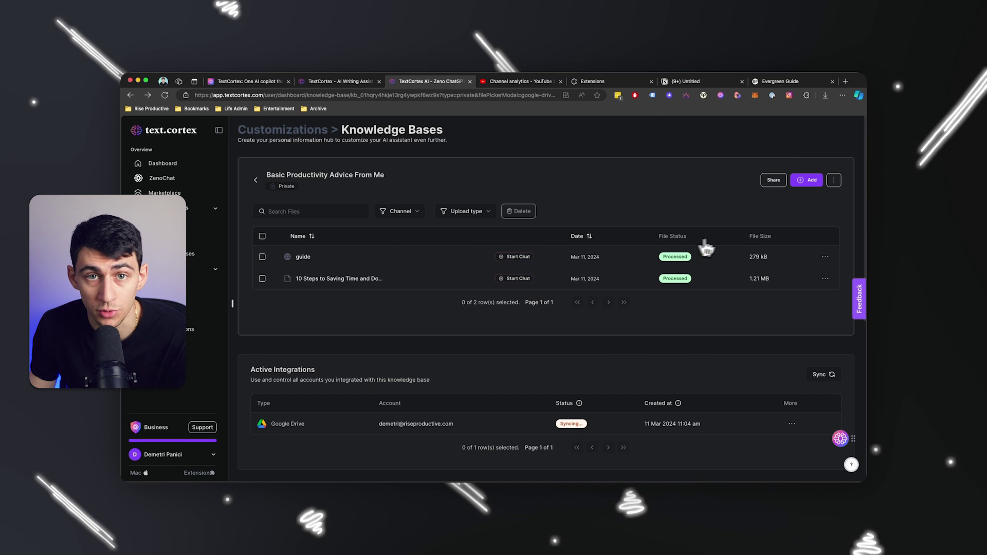
pyautogui.click(807, 181)
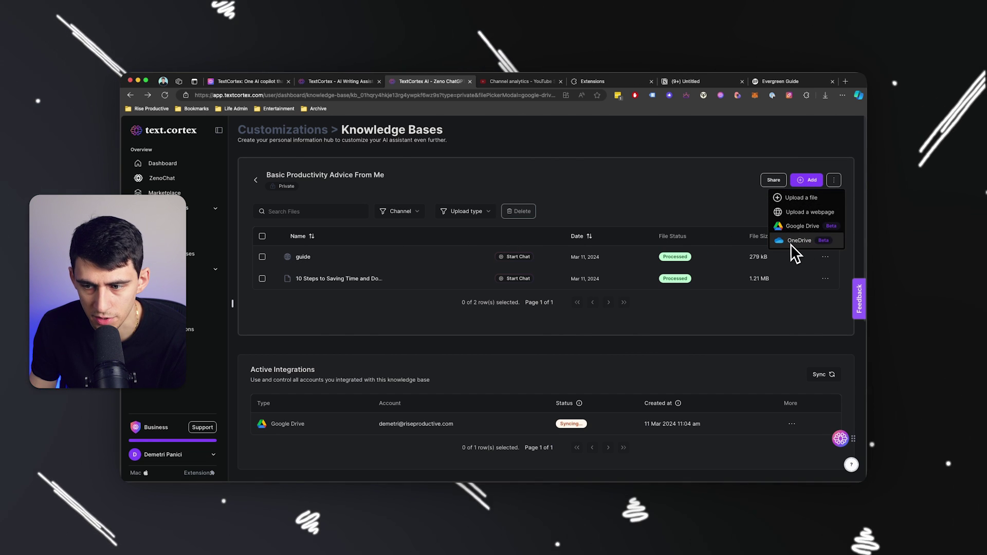
pyautogui.click(500, 167)
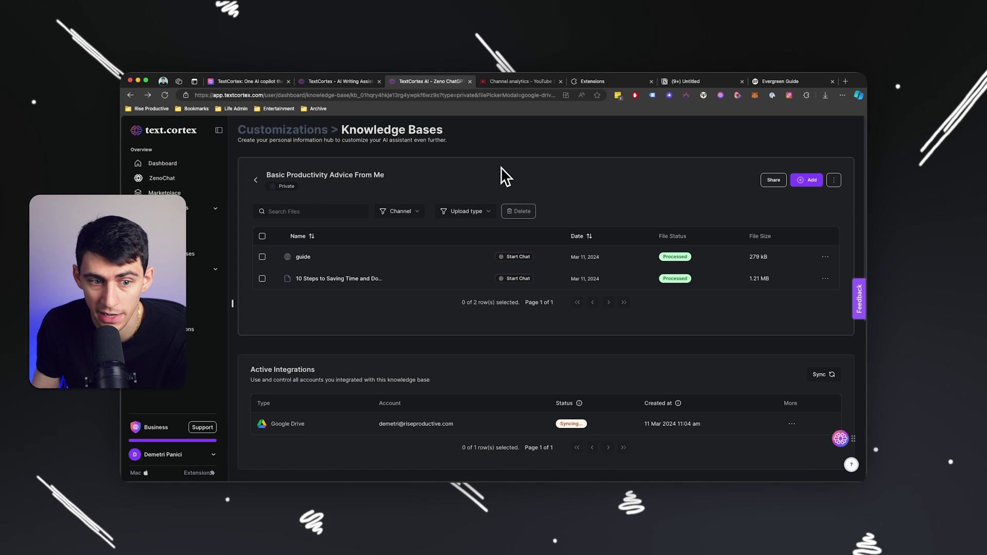
pyautogui.moveTo(266, 175); pyautogui.dragTo(436, 175)
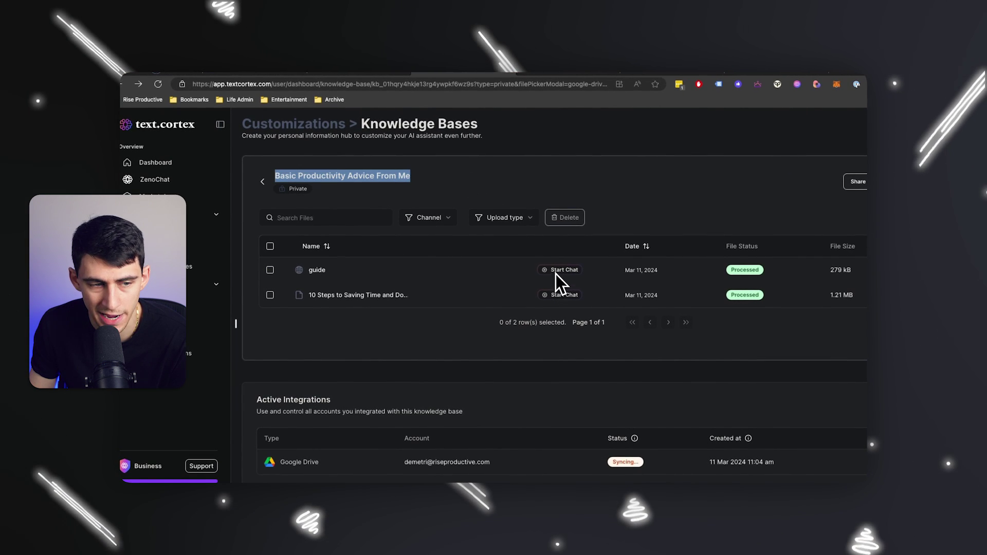
pyautogui.click(558, 272)
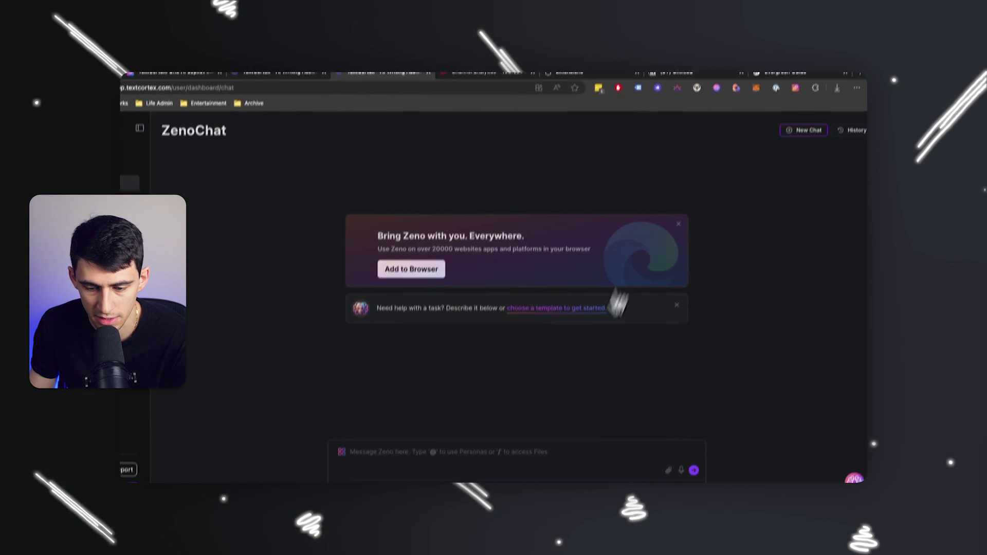
# Attach the Basic Productivity Advice From Me knowledge base and ask Zeno for a condensed script outline on major tips.
pyautogui.click(574, 440)
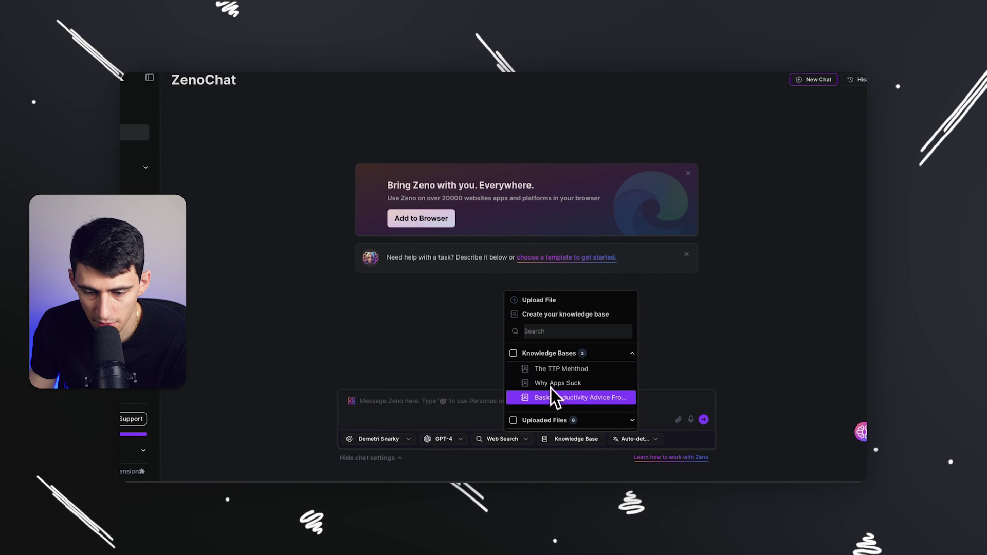
pyautogui.click(555, 398)
pyautogui.click(470, 400)
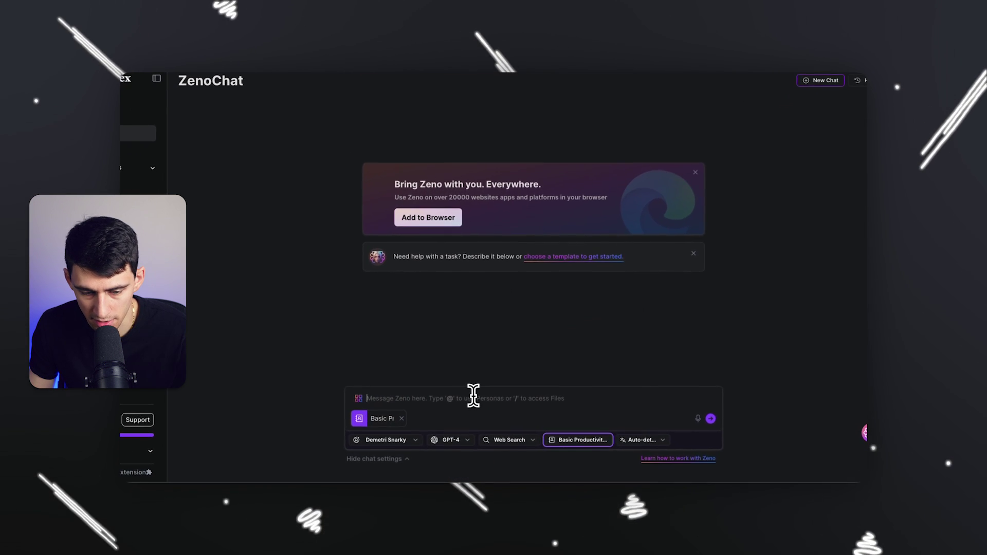
pyautogui.write('Write a condensed')
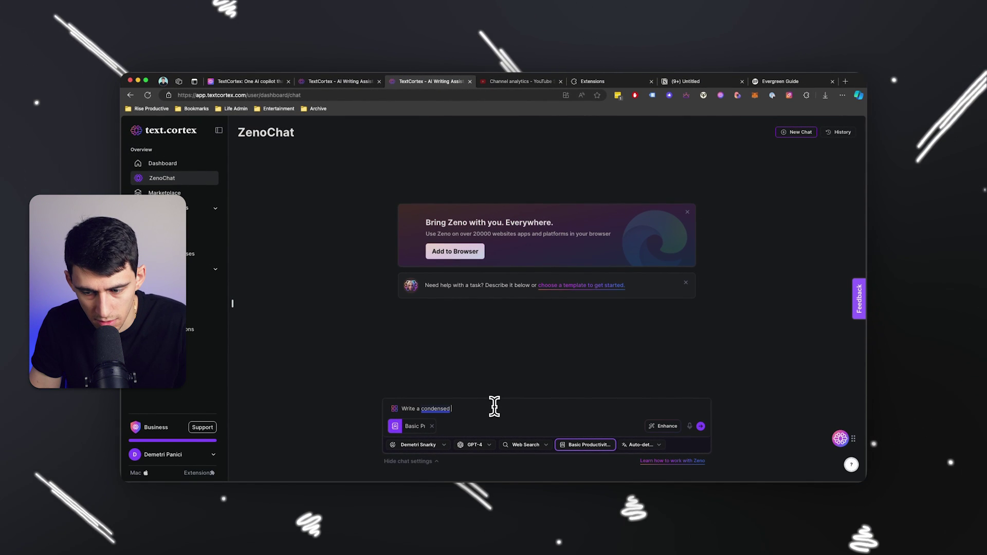
pyautogui.write(' outline for a scr')
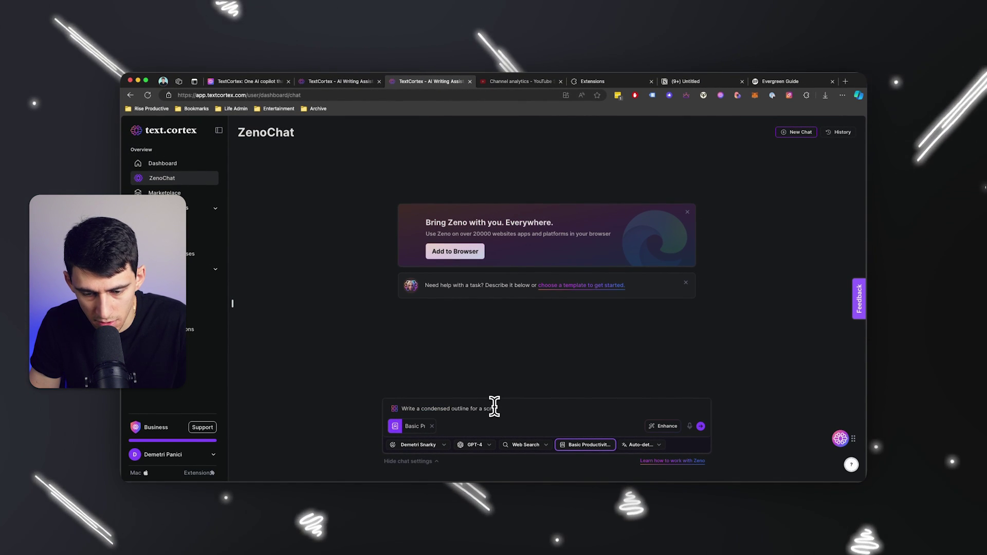
pyautogui.write('ipt on major')
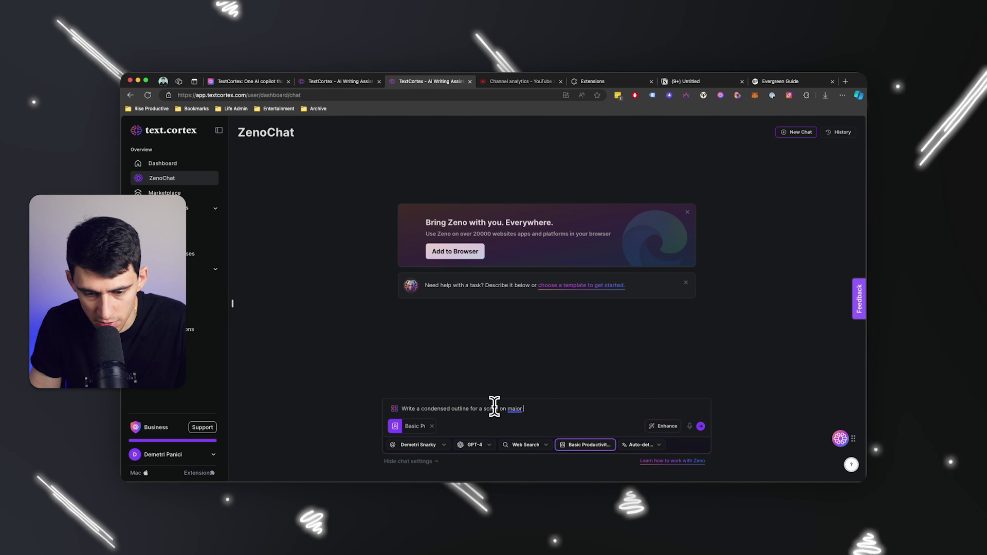
pyautogui.write(' tips for getting more work done in a day')
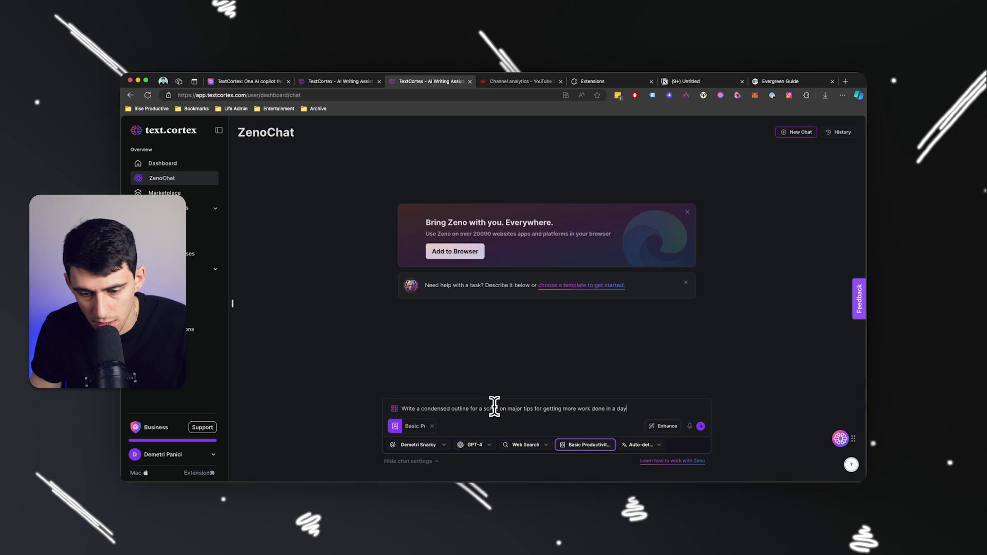
pyautogui.press('Return')
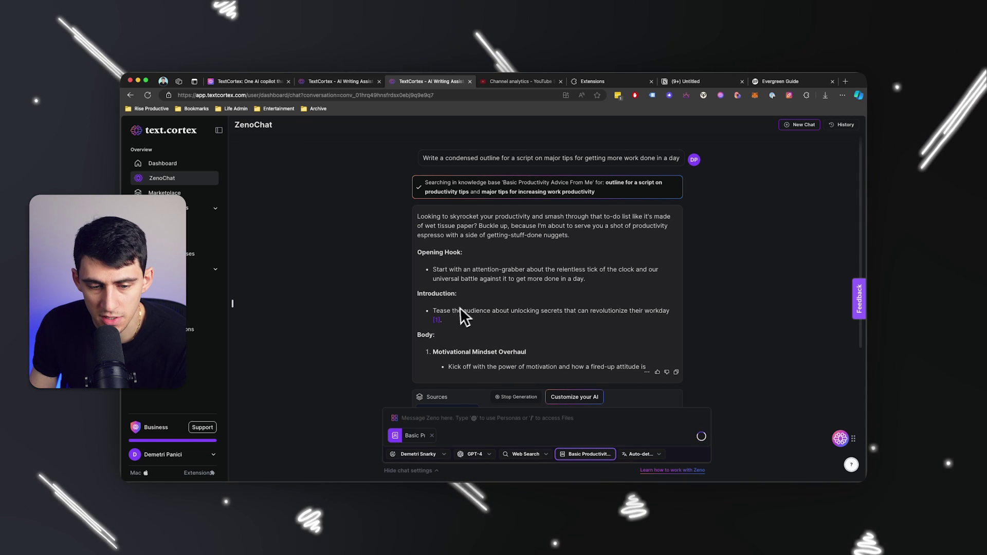
# Preview the source behind citation [1], then select and deselect some answer text as Zeno writes.
pyautogui.moveTo(439, 318)
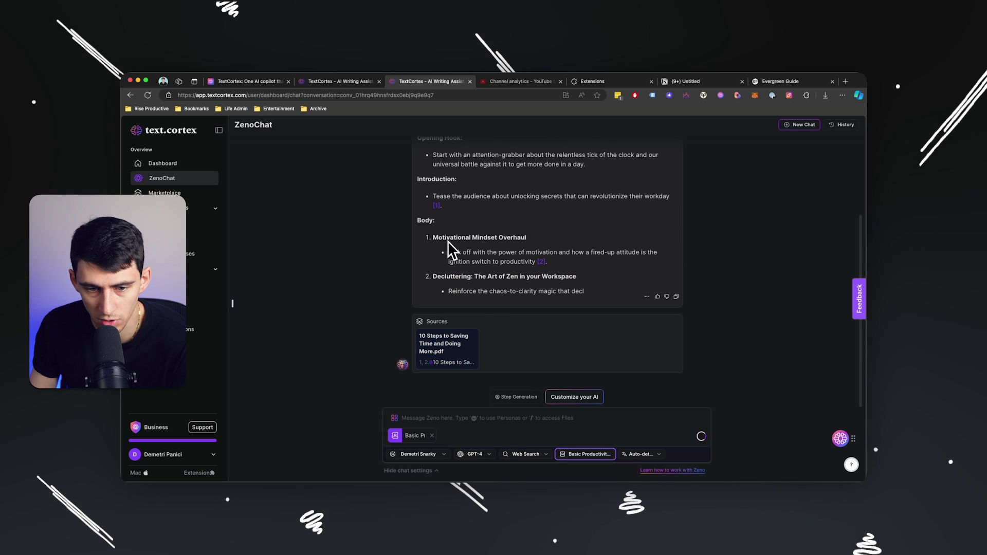
pyautogui.moveTo(449, 252); pyautogui.dragTo(453, 252)
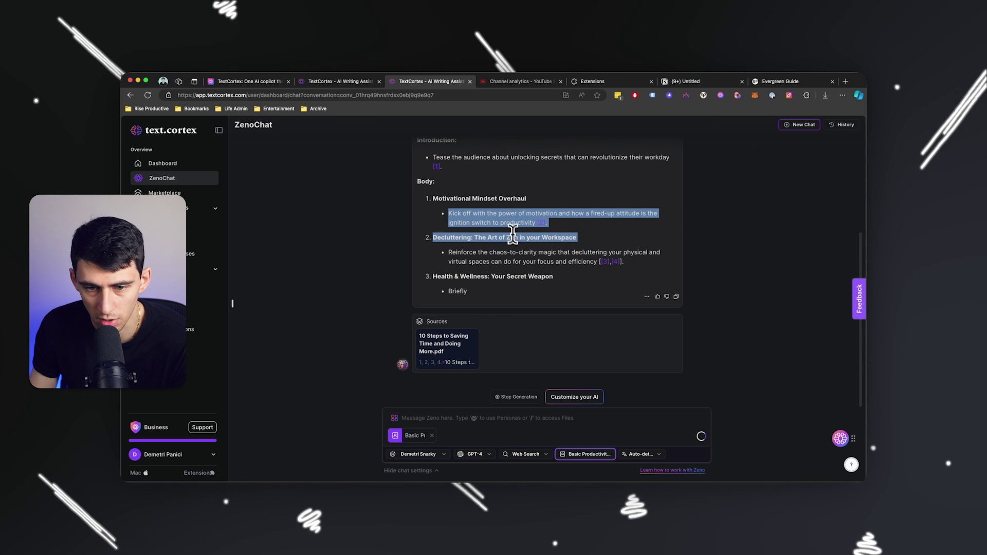
pyautogui.click(544, 228)
pyautogui.scroll(1, 550, 237)
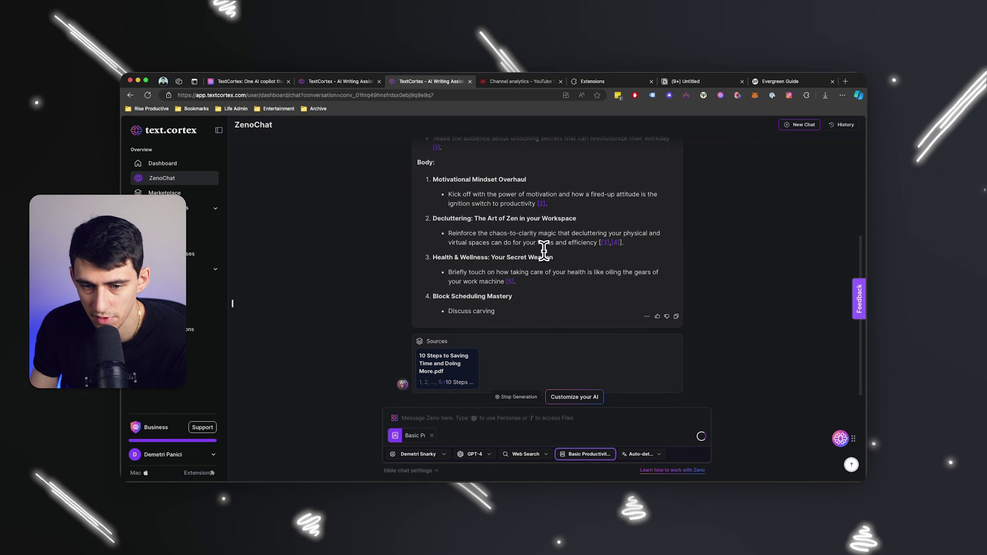
# Inspect the ebook passages behind the outline's citations, scrolling through their preview cards.
pyautogui.moveTo(539, 184)
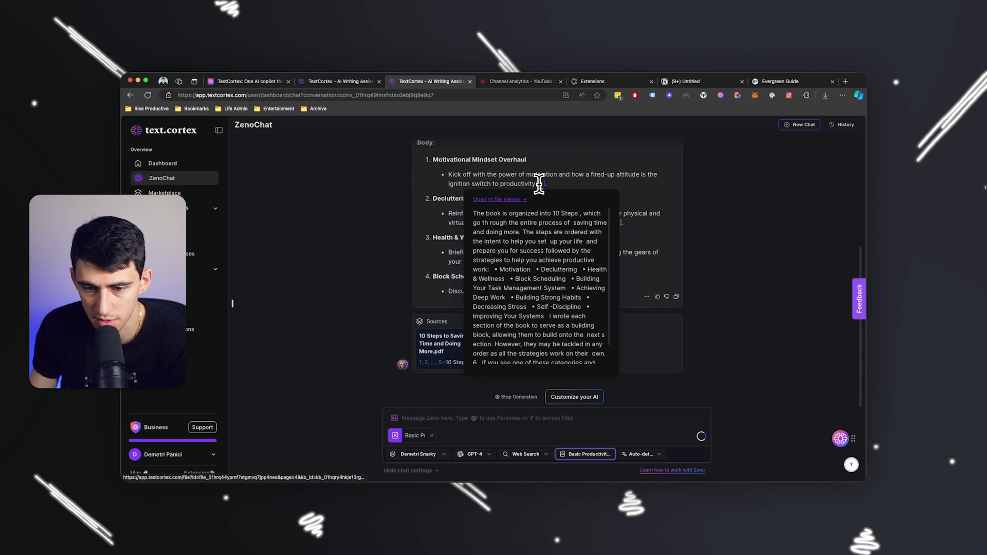
pyautogui.scroll(-2, 534, 262)
pyautogui.scroll(2, 519, 268)
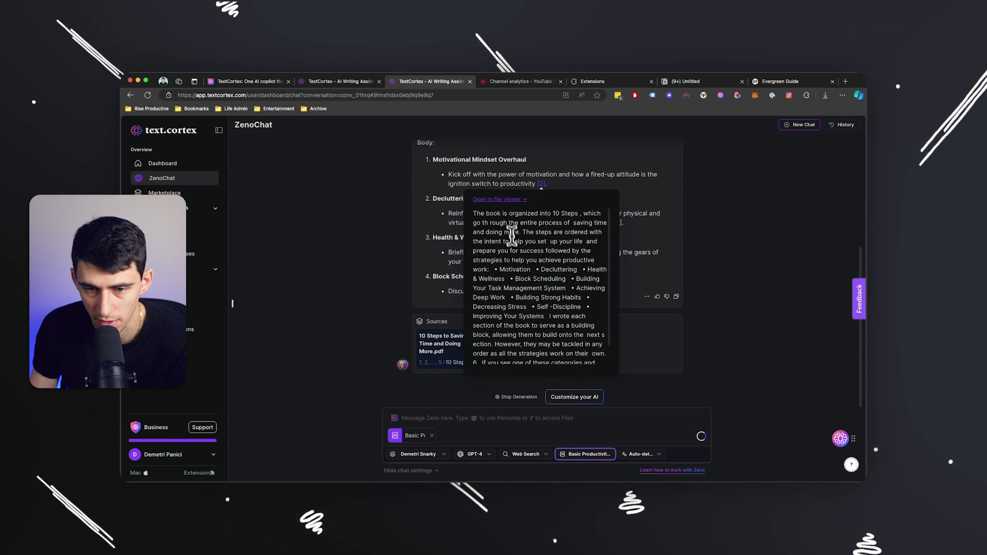
pyautogui.scroll(5, 522, 298)
pyautogui.moveTo(540, 376)
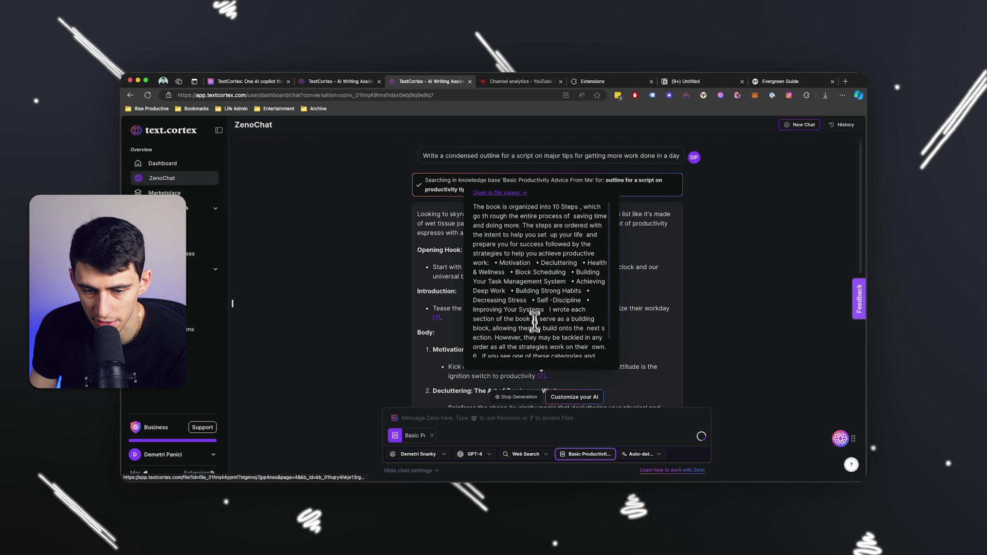
pyautogui.scroll(-10, 495, 267)
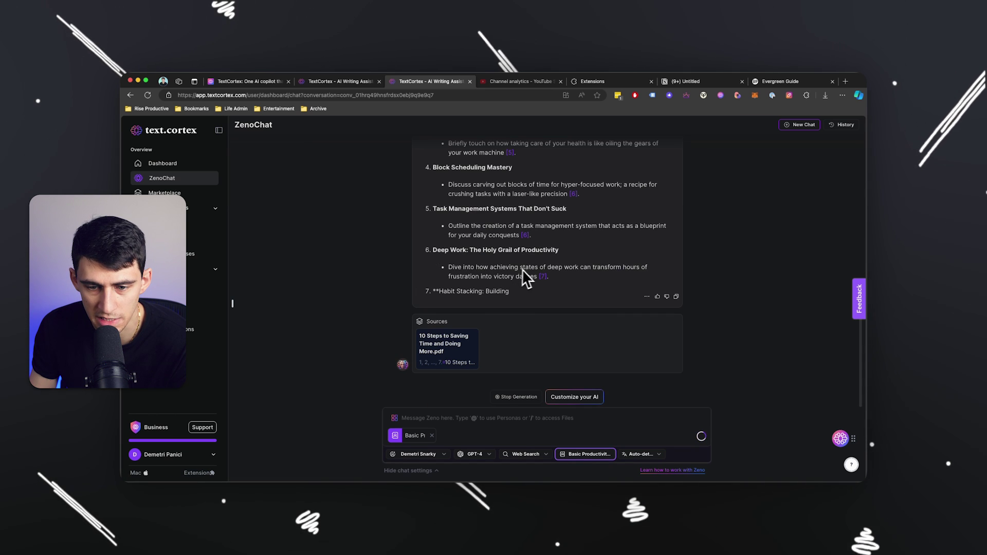
# Check further citation previews and scroll the answer as Zeno finishes tip 10, closing thoughts and call-to-action.
pyautogui.moveTo(543, 237)
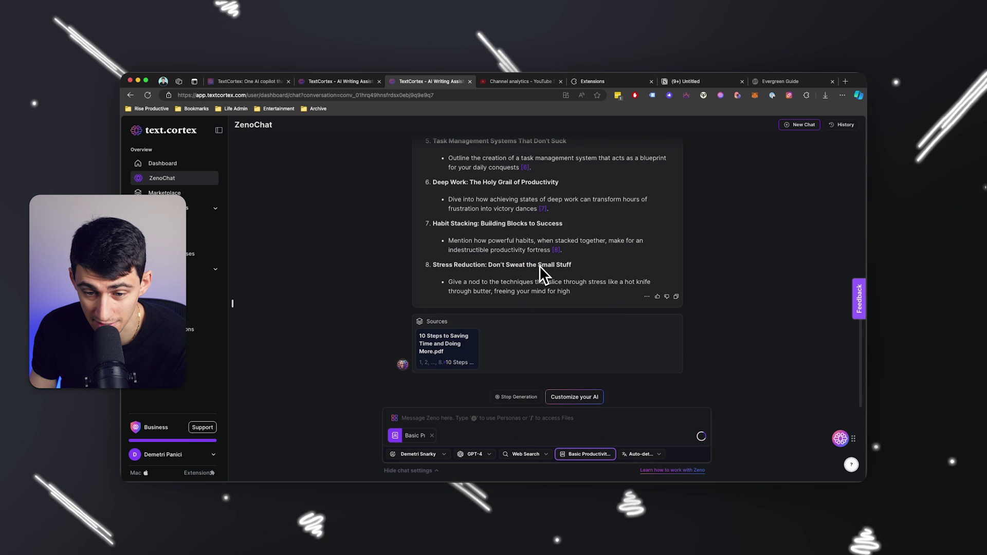
pyautogui.moveTo(544, 211)
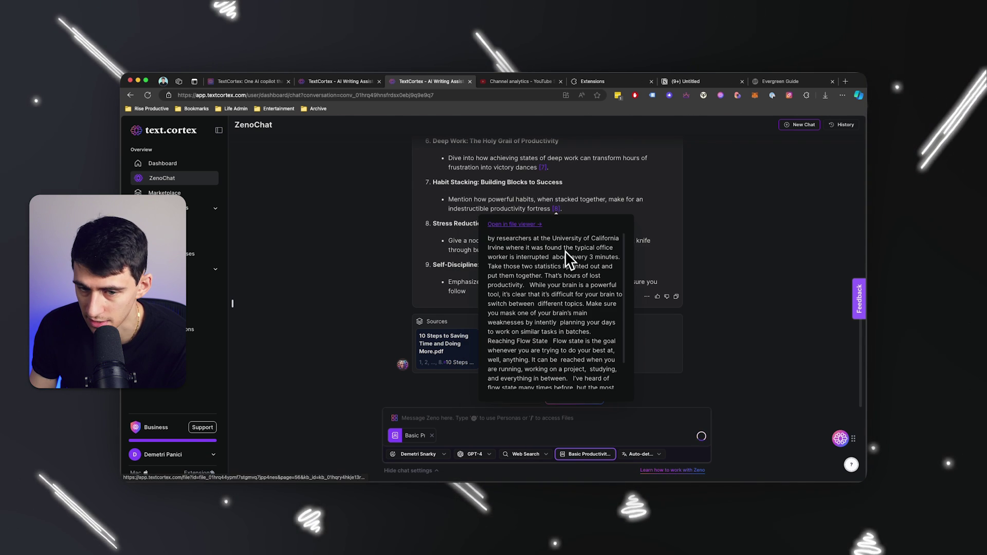
pyautogui.scroll(-2, 566, 258)
pyautogui.scroll(2, 566, 259)
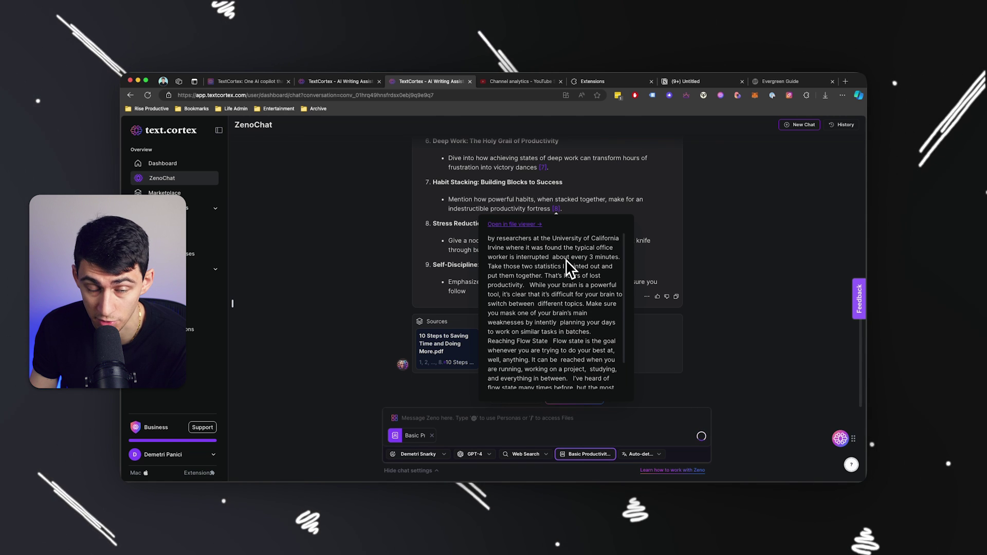
pyautogui.scroll(15, 577, 301)
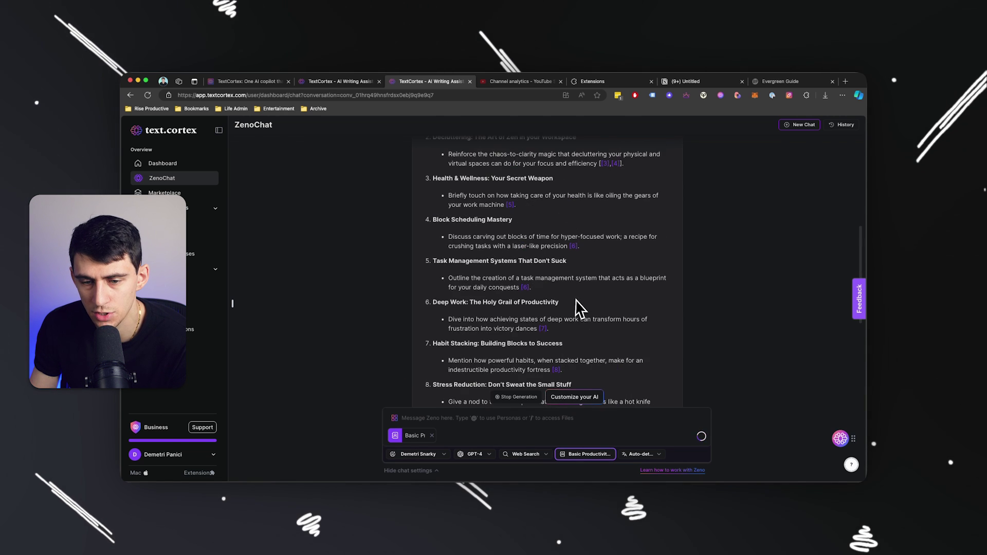
pyautogui.scroll(-1, 577, 301)
pyautogui.scroll(2, 573, 308)
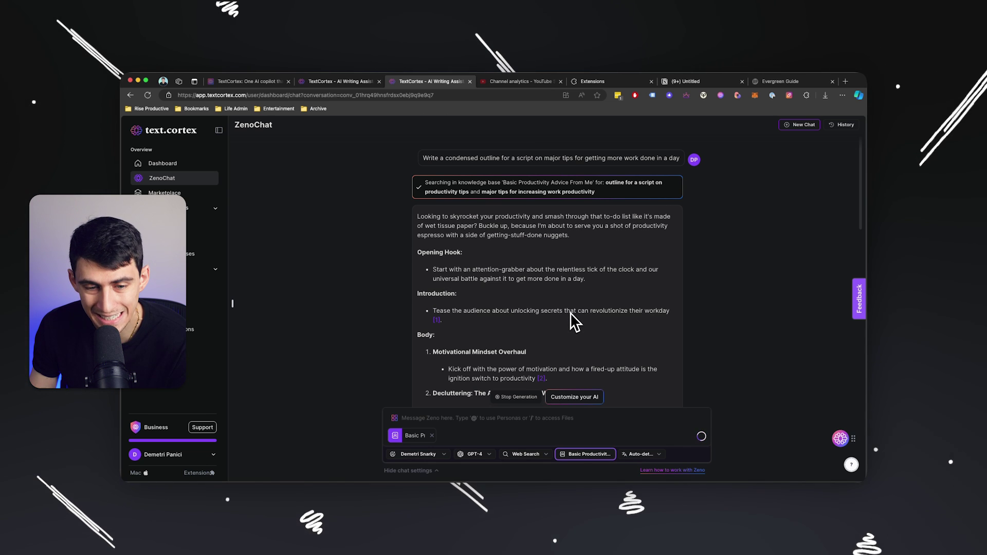
pyautogui.scroll(-10, 572, 317)
pyautogui.scroll(10, 572, 317)
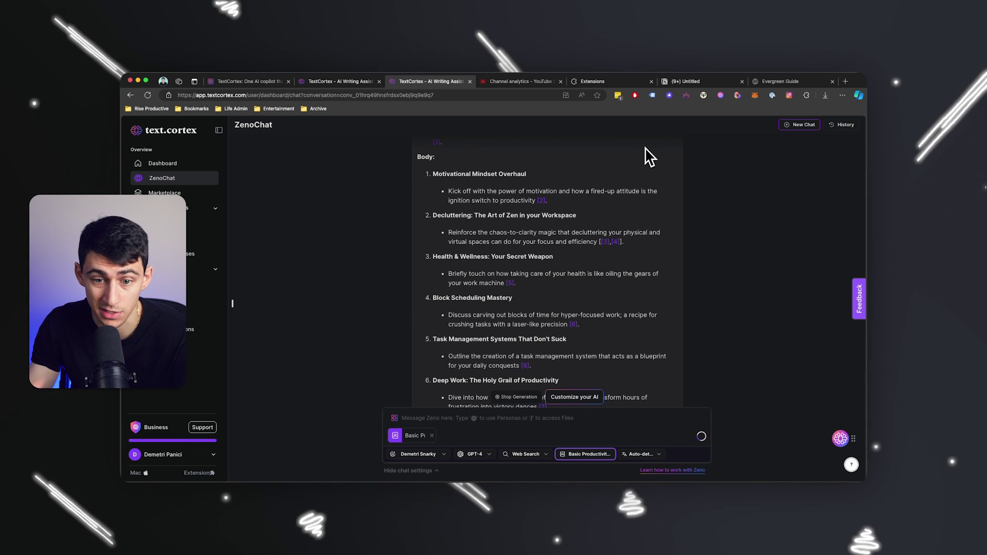
pyautogui.scroll(-10, 645, 147)
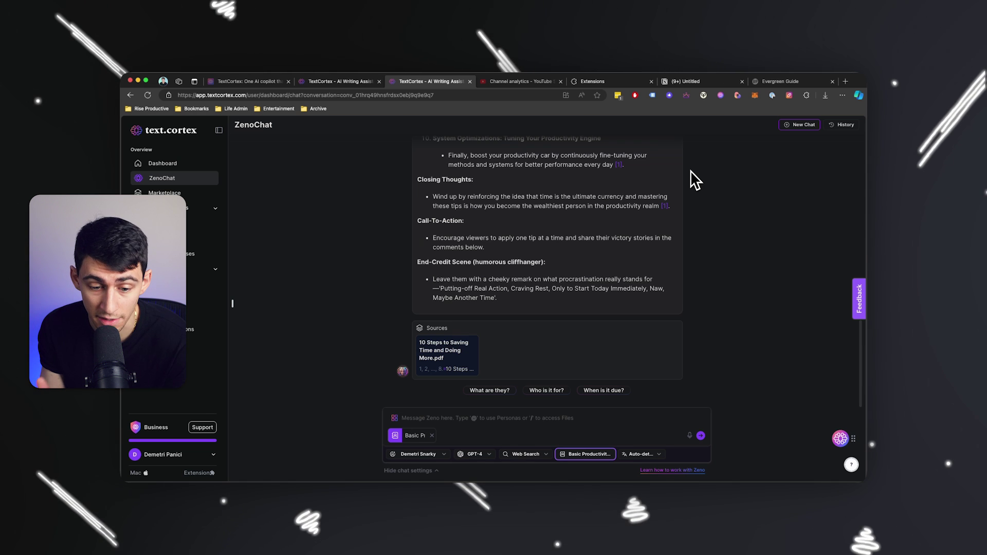
# Scroll back up through the finished outline with its end-credit scene.
pyautogui.scroll(4, 644, 216)
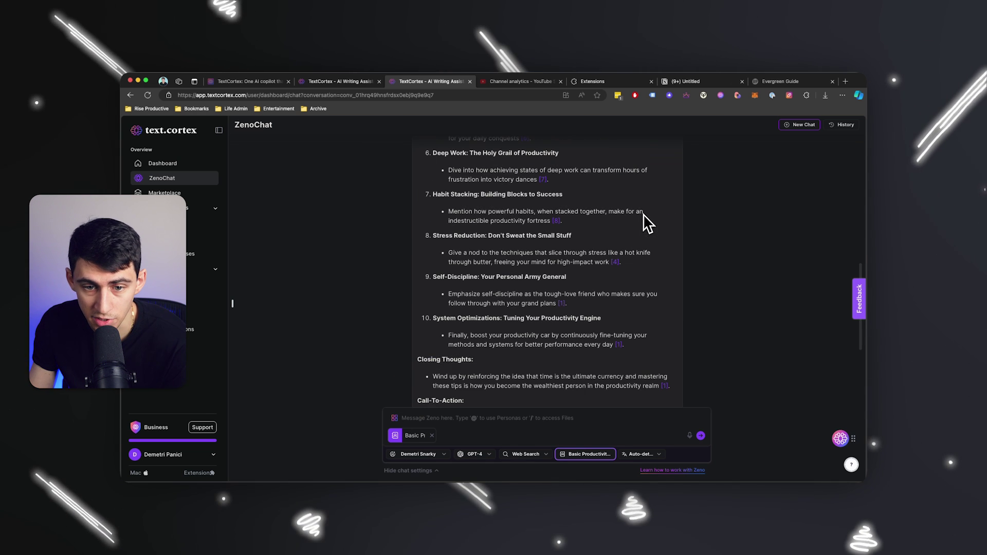
pyautogui.scroll(6, 612, 213)
# Open the Basic Productivity Advice From Me knowledge base from Knowledge Bases and show its add-source options.
pyautogui.click(208, 255)
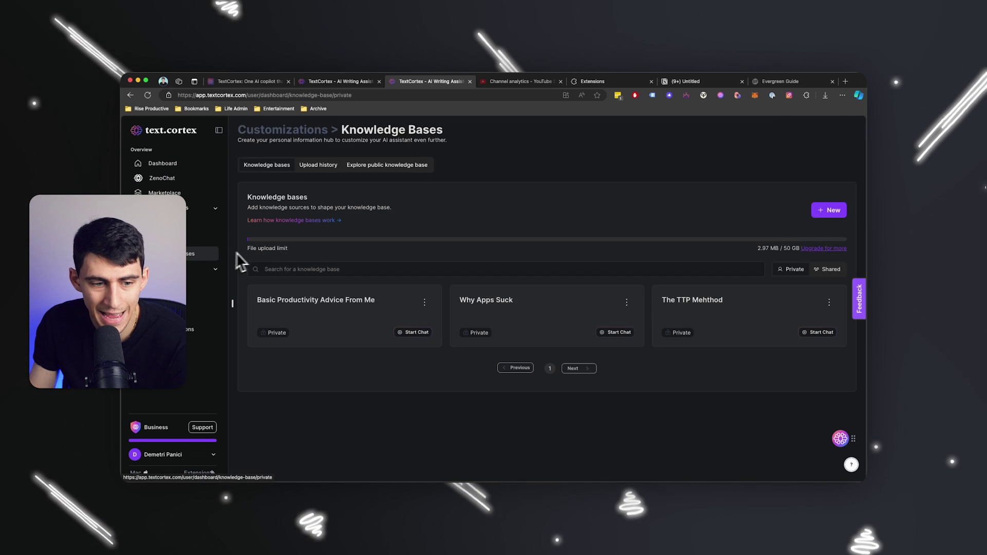
pyautogui.click(293, 324)
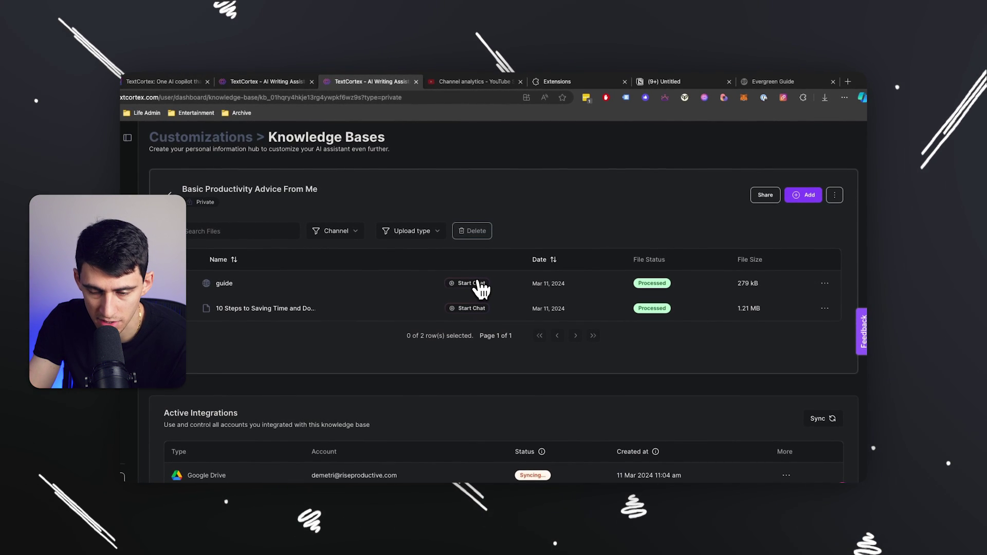
pyautogui.click(788, 195)
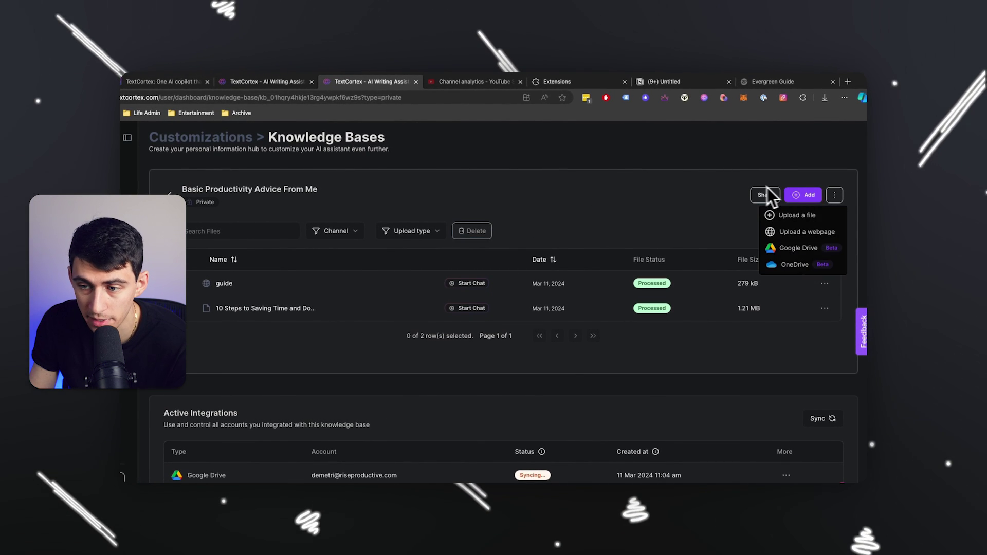